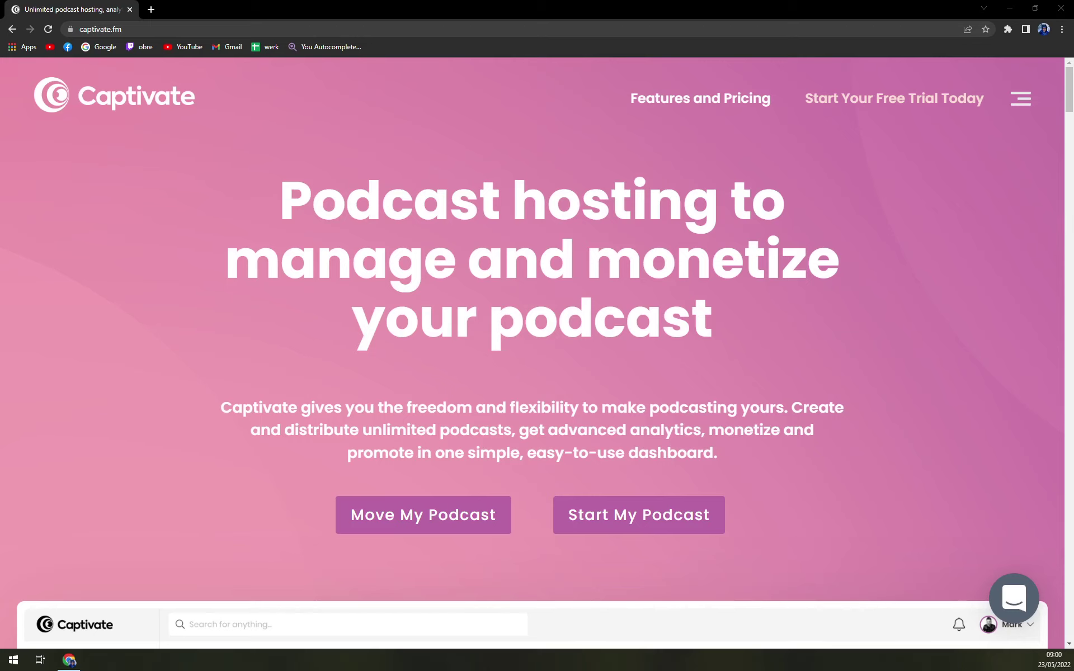
Open the Features and Pricing page and scroll into the plan comparison table
{"action": "scroll", "coordinate": [537, 335], "scroll_direction": "down", "scroll_amount": 1}
{"action": "scroll", "coordinate": [537, 336], "scroll_direction": "up", "scroll_amount": 1}
{"action": "left_click", "coordinate": [752, 101]}
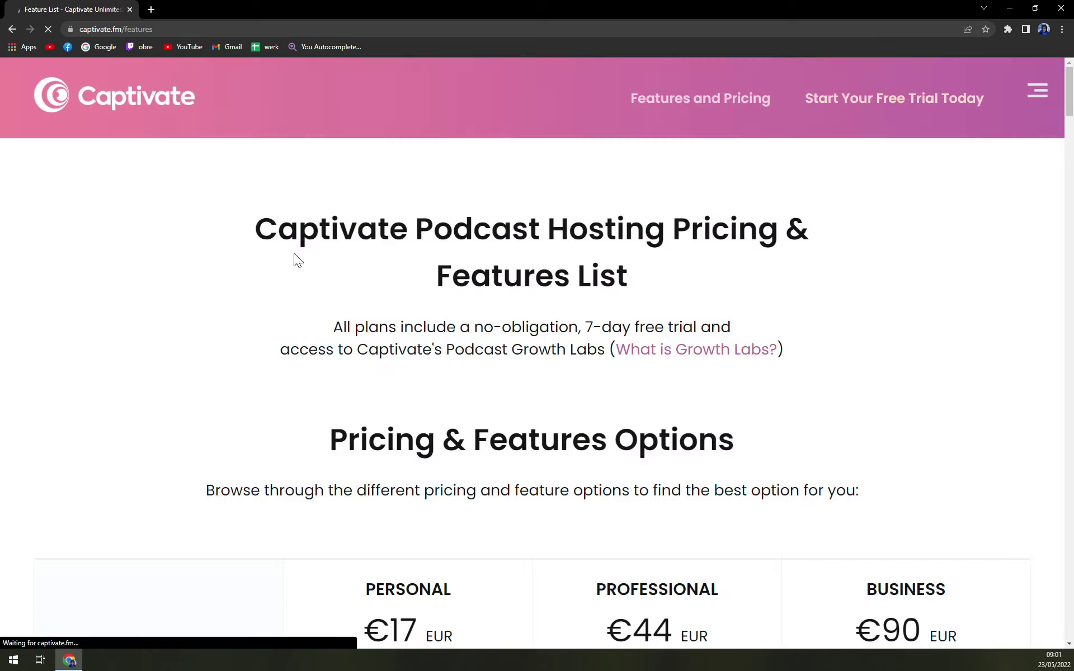
{"action": "scroll", "coordinate": [294, 252], "scroll_direction": "down", "scroll_amount": 4}
{"action": "scroll", "coordinate": [387, 246], "scroll_direction": "down", "scroll_amount": 3}
{"action": "scroll", "coordinate": [404, 267], "scroll_direction": "up", "scroll_amount": 5}
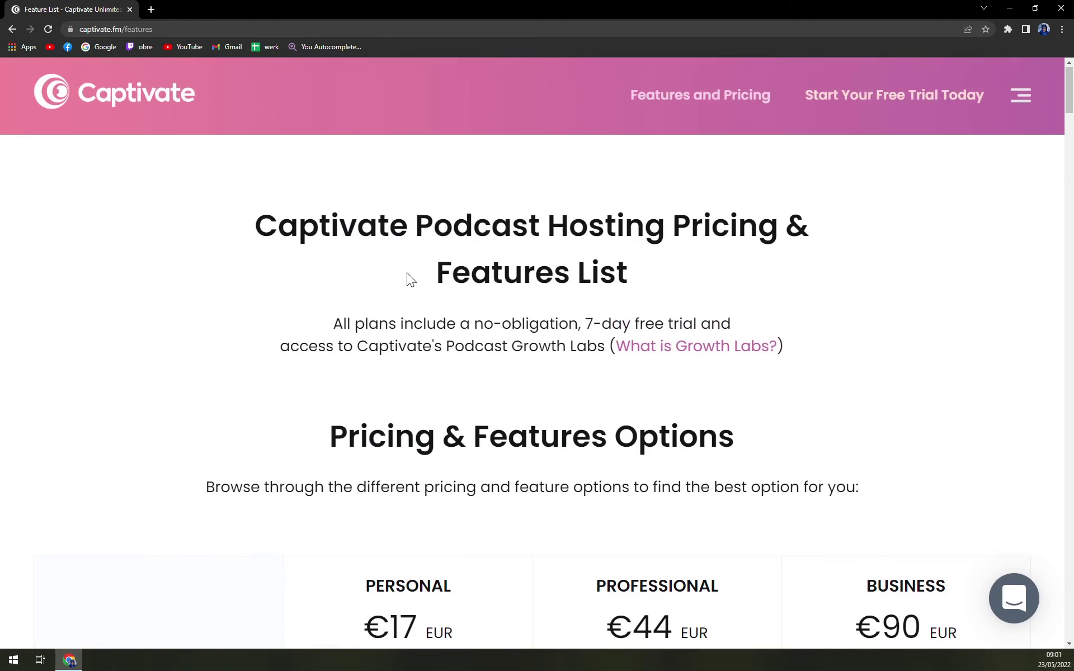
{"action": "scroll", "coordinate": [407, 273], "scroll_direction": "down", "scroll_amount": 5}
{"action": "scroll", "coordinate": [408, 268], "scroll_direction": "down", "scroll_amount": 3}
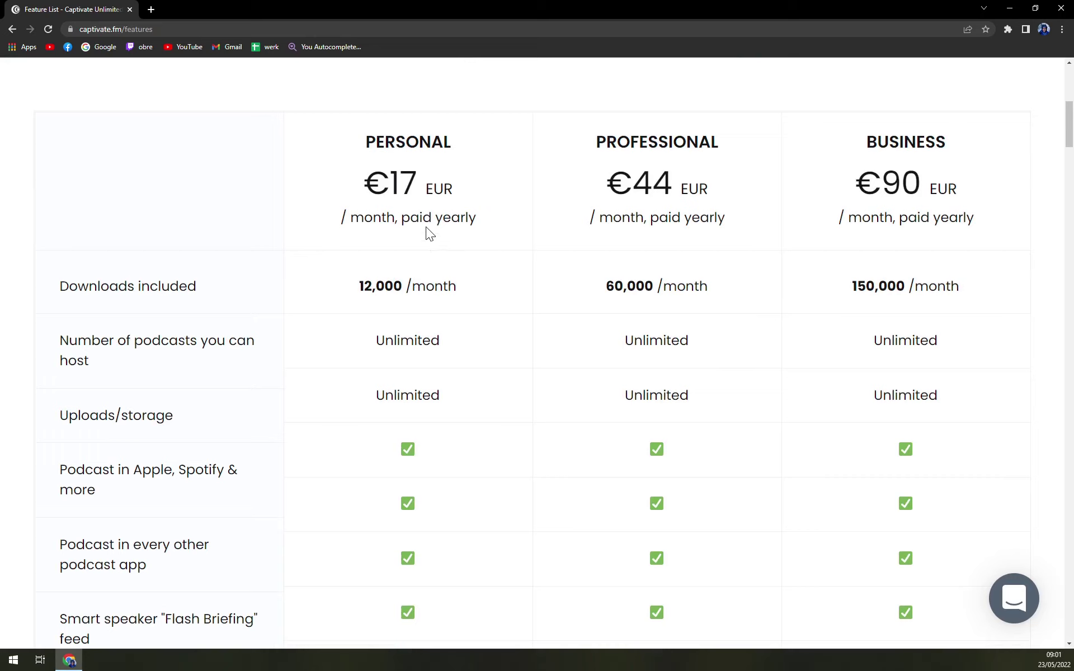
{"action": "scroll", "coordinate": [414, 247], "scroll_direction": "up", "scroll_amount": 5}
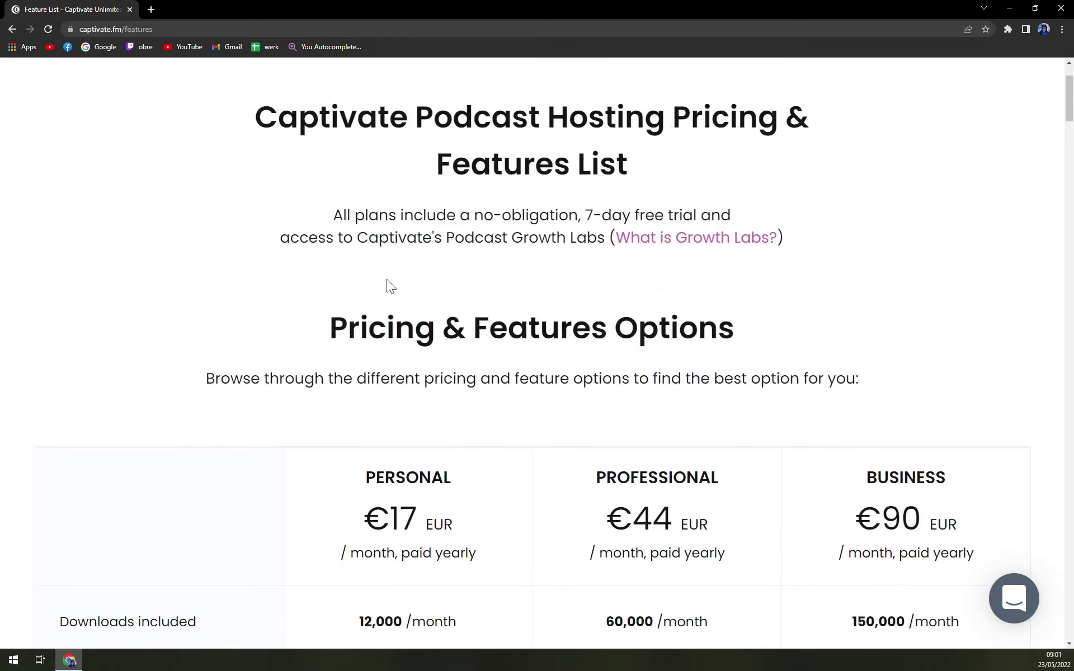
{"action": "scroll", "coordinate": [390, 285], "scroll_direction": "down", "scroll_amount": 5}
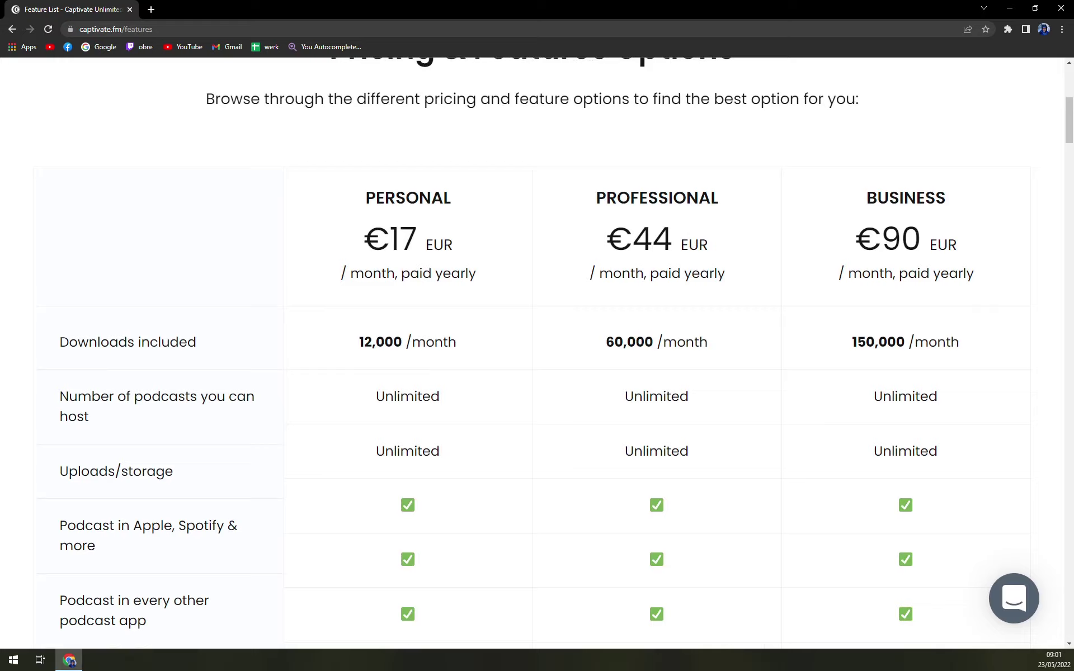
{"action": "scroll", "coordinate": [693, 243], "scroll_direction": "down", "scroll_amount": 1}
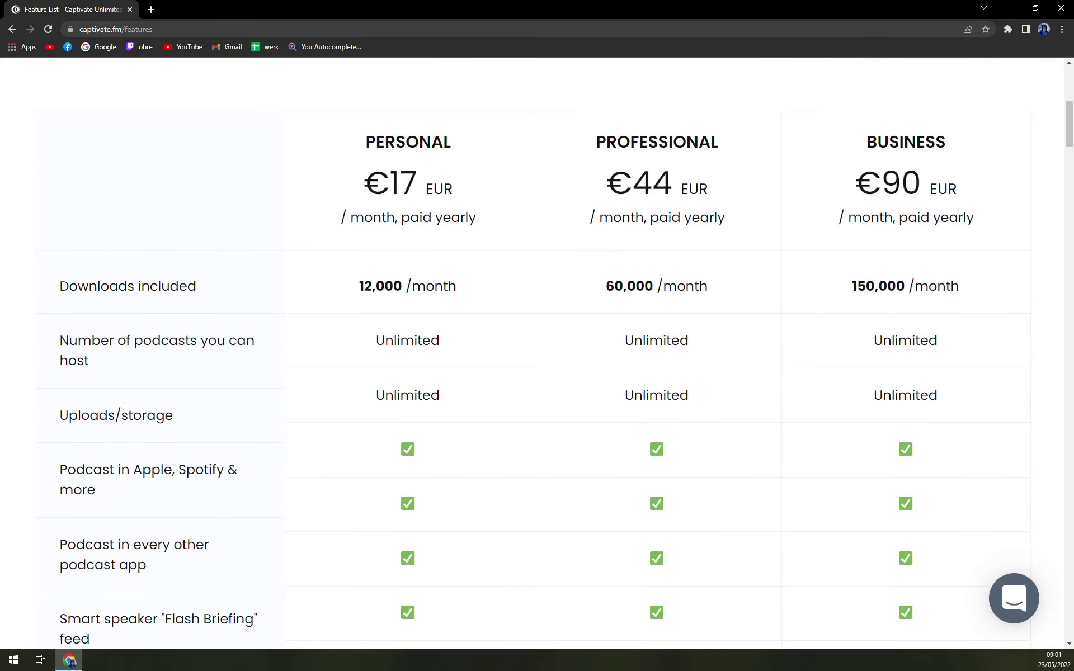
Note the Professional plan's 60,000 monthly downloads, then review down to network features and free trials
{"action": "left_click_drag", "start_coordinate": [605, 286], "coordinate": [723, 281]}
{"action": "left_click", "coordinate": [723, 280]}
{"action": "scroll", "coordinate": [481, 332], "scroll_direction": "down", "scroll_amount": 2}
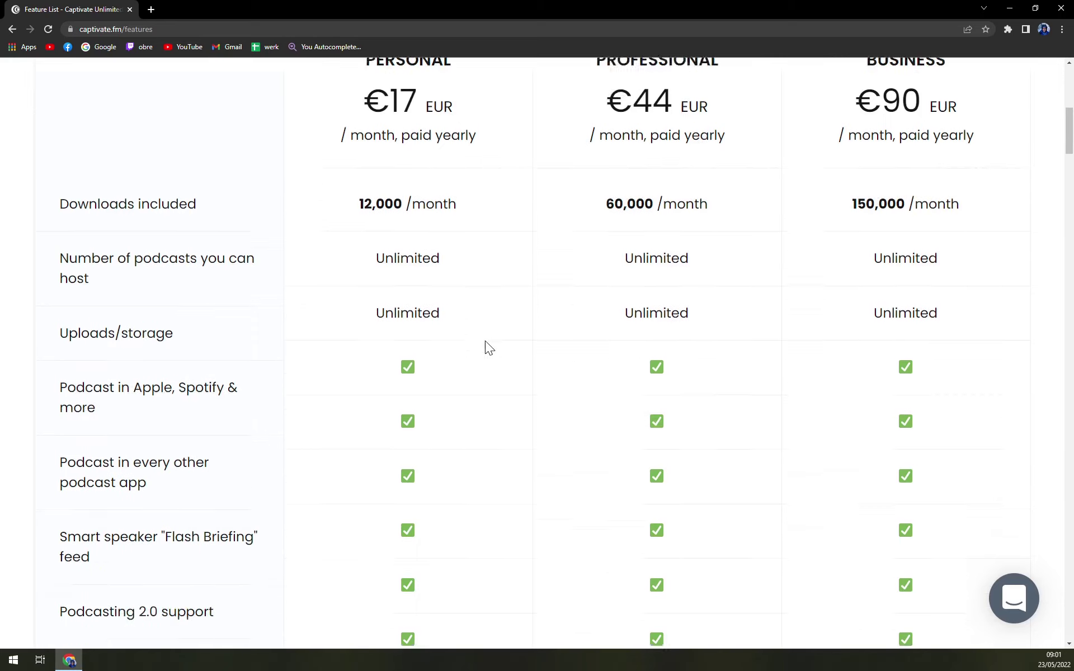
{"action": "scroll", "coordinate": [485, 341], "scroll_direction": "down", "scroll_amount": 1}
{"action": "scroll", "coordinate": [488, 332], "scroll_direction": "down", "scroll_amount": 2}
{"action": "scroll", "coordinate": [510, 328], "scroll_direction": "down", "scroll_amount": 1}
{"action": "scroll", "coordinate": [520, 318], "scroll_direction": "down", "scroll_amount": 1}
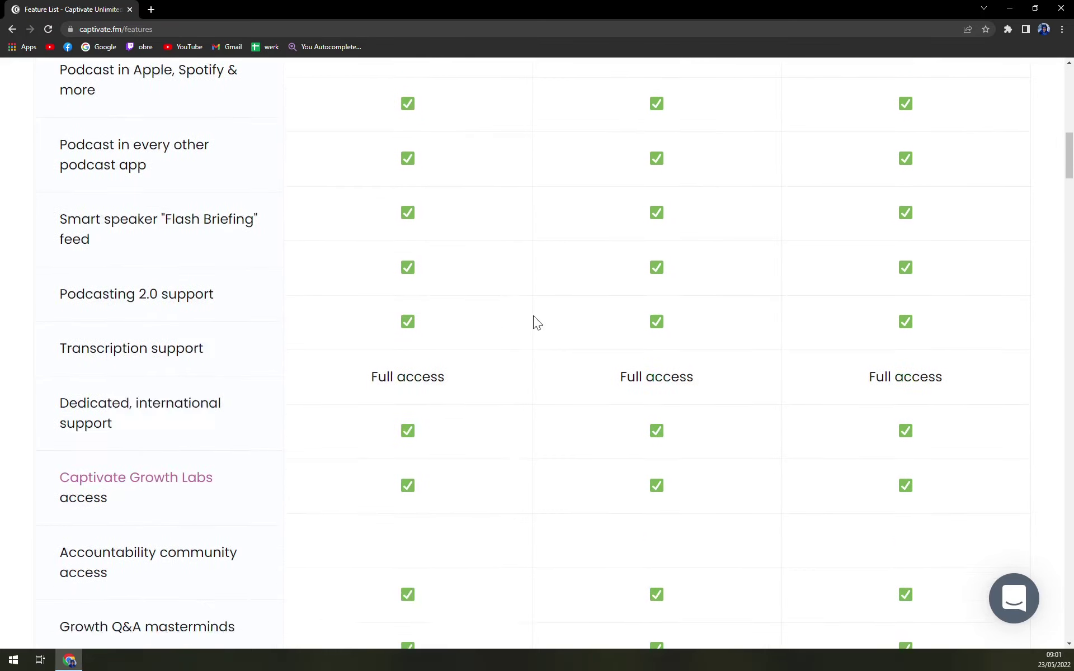
{"action": "scroll", "coordinate": [535, 311], "scroll_direction": "down", "scroll_amount": 6}
{"action": "scroll", "coordinate": [540, 302], "scroll_direction": "down", "scroll_amount": 6}
{"action": "scroll", "coordinate": [544, 300], "scroll_direction": "down", "scroll_amount": 1}
{"action": "scroll", "coordinate": [547, 301], "scroll_direction": "down", "scroll_amount": 5}
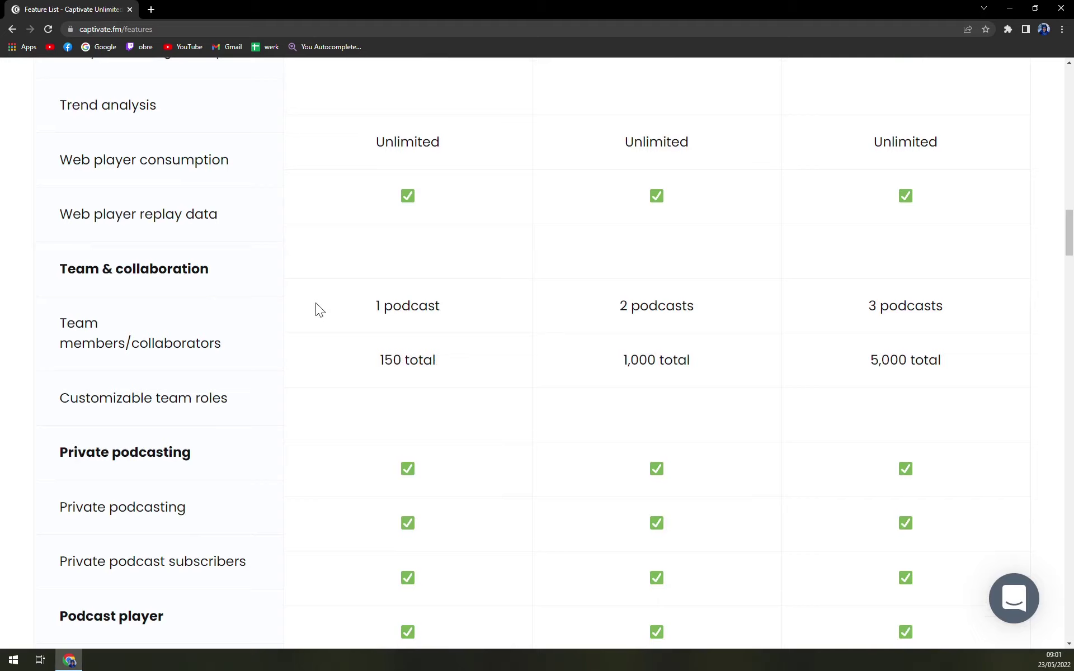
{"action": "scroll", "coordinate": [320, 304], "scroll_direction": "down", "scroll_amount": 1}
{"action": "scroll", "coordinate": [323, 303], "scroll_direction": "down", "scroll_amount": 4}
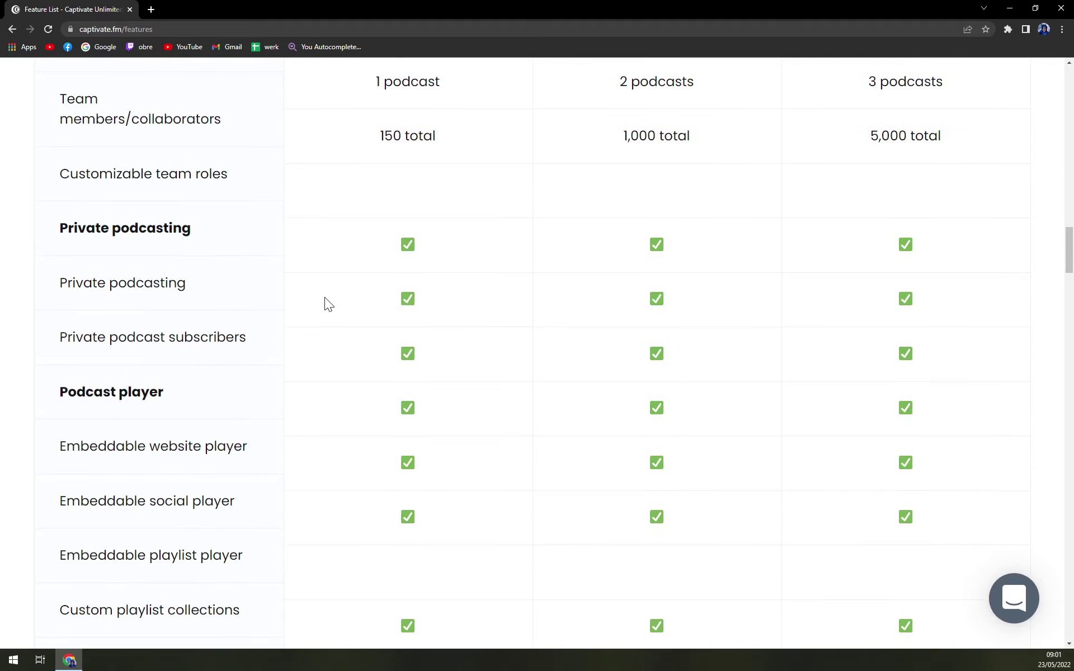
{"action": "scroll", "coordinate": [330, 301], "scroll_direction": "down", "scroll_amount": 4}
{"action": "scroll", "coordinate": [336, 301], "scroll_direction": "down", "scroll_amount": 4}
{"action": "scroll", "coordinate": [339, 295], "scroll_direction": "down", "scroll_amount": 6}
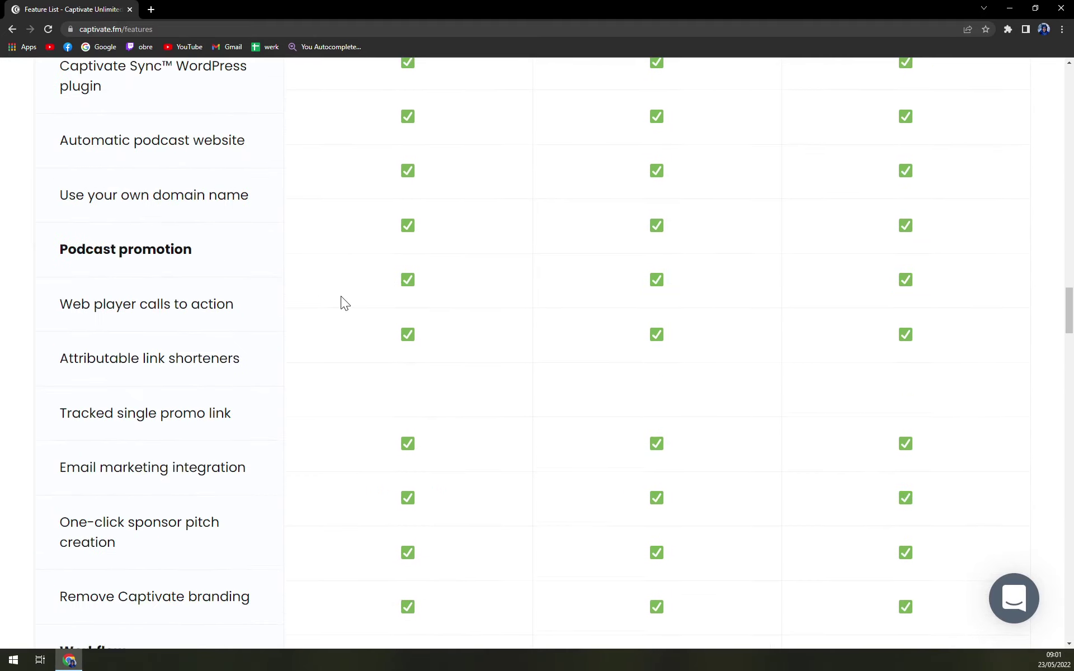
{"action": "scroll", "coordinate": [341, 296], "scroll_direction": "down", "scroll_amount": 6}
{"action": "scroll", "coordinate": [341, 297], "scroll_direction": "down", "scroll_amount": 2}
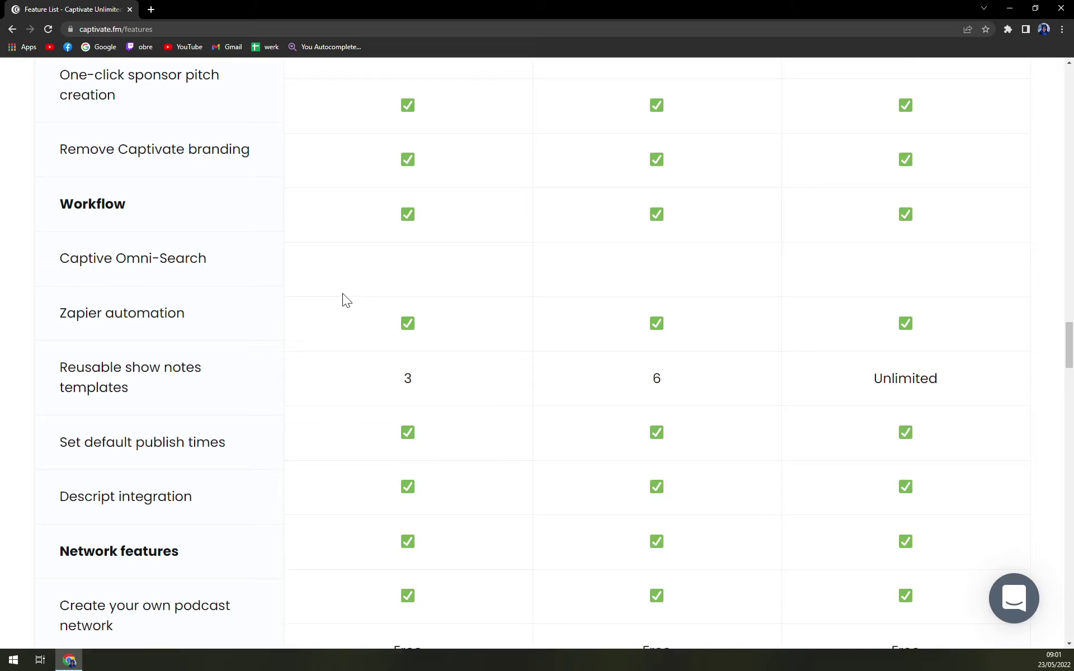
{"action": "scroll", "coordinate": [235, 403], "scroll_direction": "down", "scroll_amount": 6}
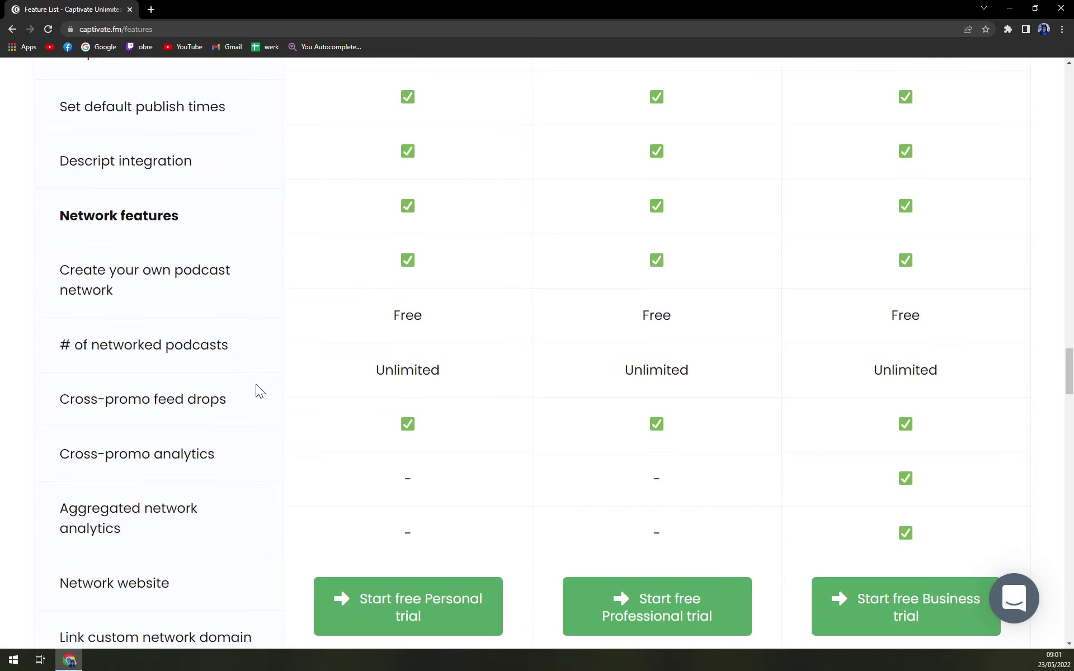
{"action": "scroll", "coordinate": [263, 386], "scroll_direction": "down", "scroll_amount": 6}
{"action": "left_click_drag", "start_coordinate": [1069, 397], "coordinate": [1067, 42]}
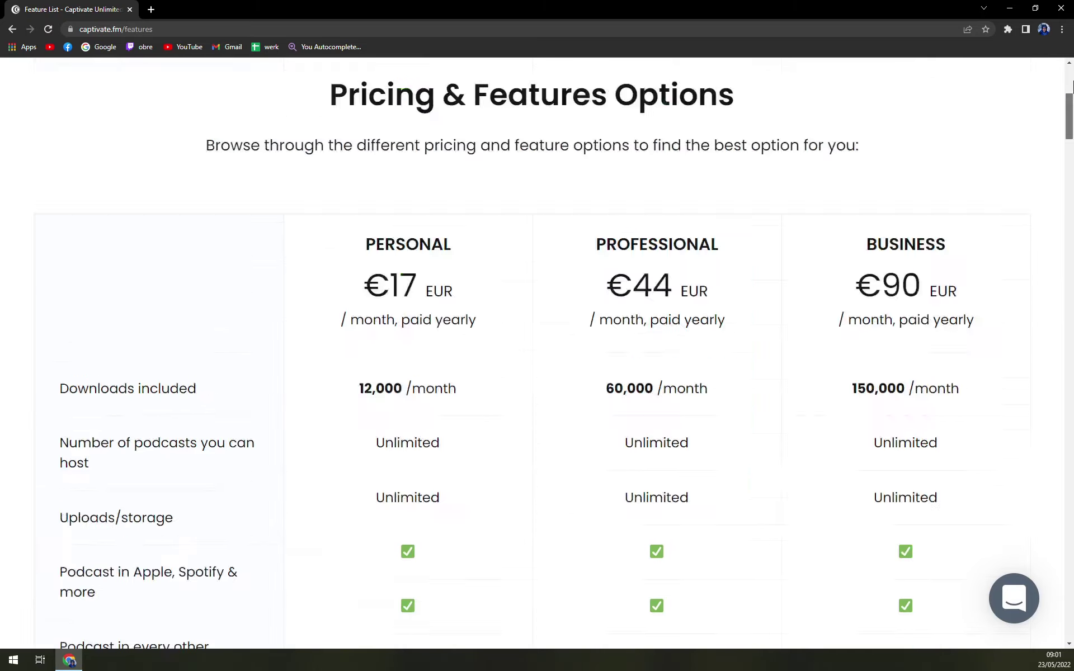
{"action": "scroll", "coordinate": [589, 341], "scroll_direction": "down", "scroll_amount": 10}
{"action": "scroll", "coordinate": [574, 328], "scroll_direction": "up", "scroll_amount": 2}
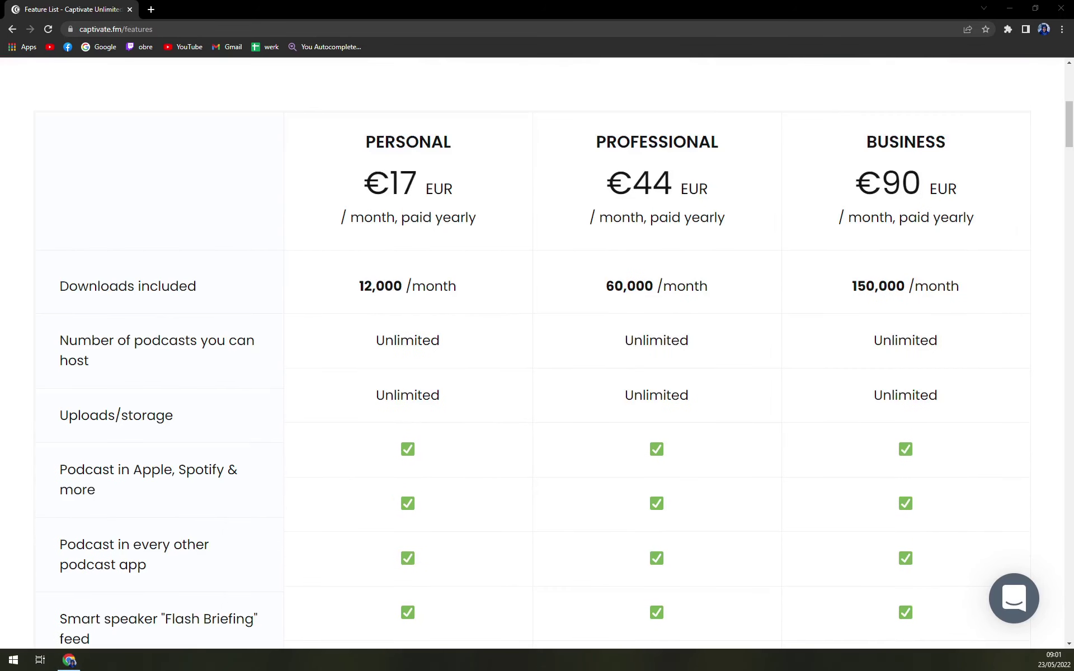
{"action": "left_click", "coordinate": [217, 180]}
{"action": "scroll", "coordinate": [475, 326], "scroll_direction": "up", "scroll_amount": 8}
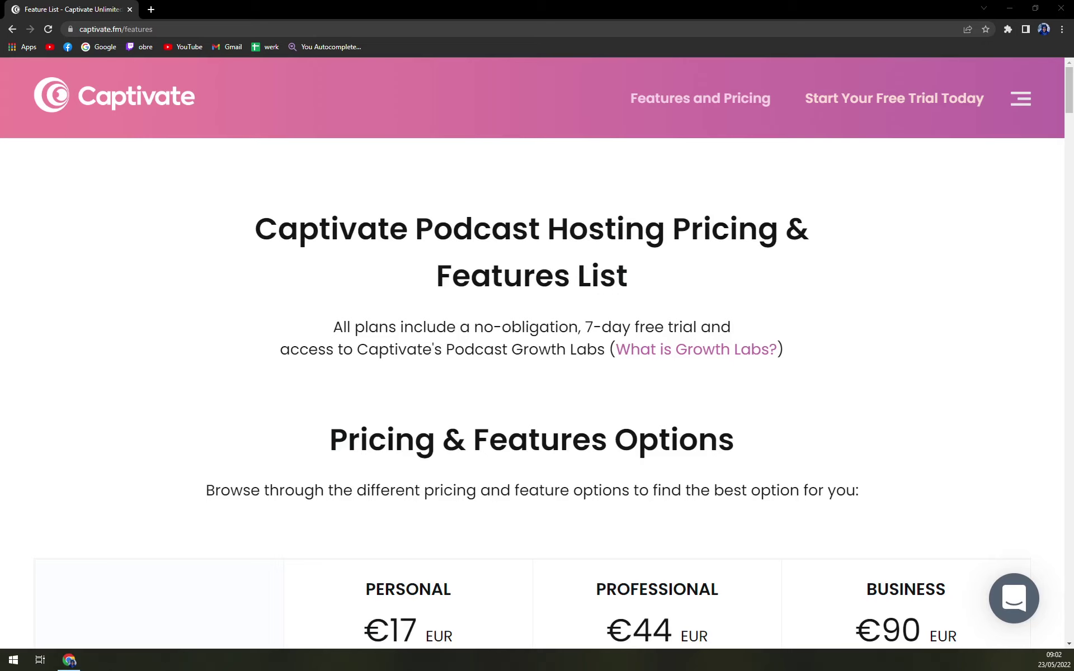
Open the free trial signup page and read the no-obligation 7-day trial note
{"action": "left_click", "coordinate": [893, 106]}
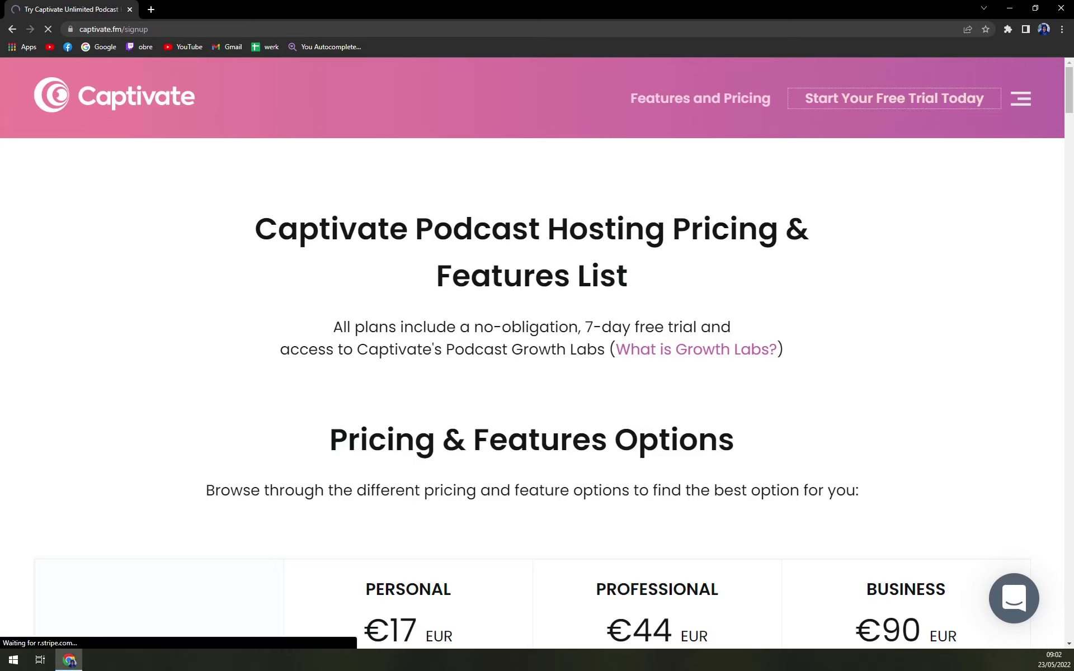
{"action": "scroll", "coordinate": [627, 210], "scroll_direction": "down", "scroll_amount": 6}
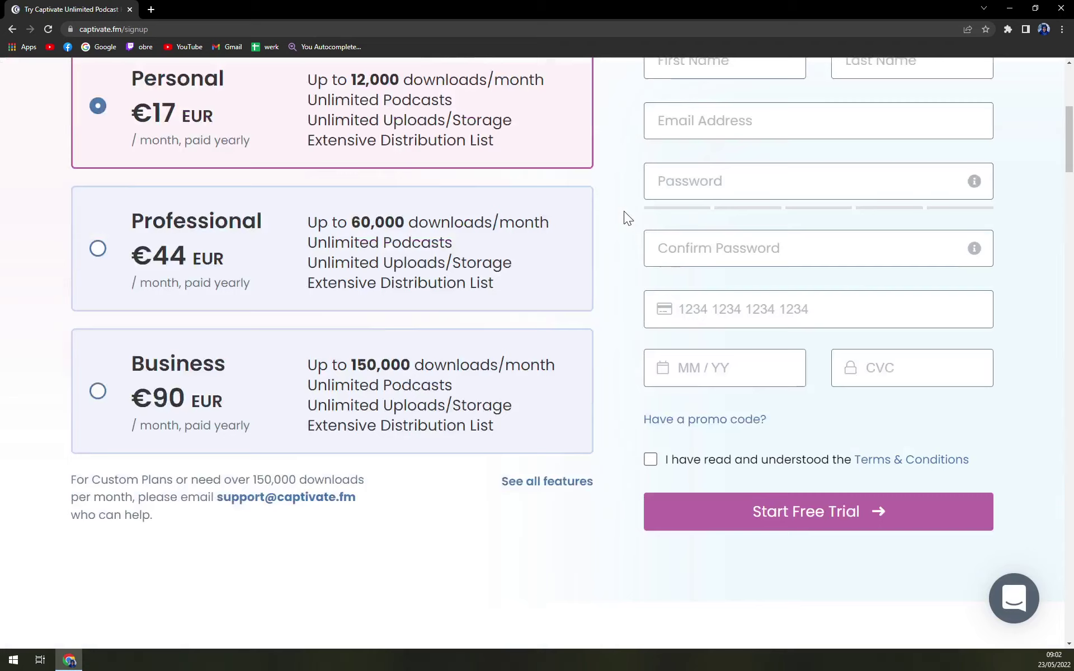
{"action": "scroll", "coordinate": [627, 210], "scroll_direction": "up", "scroll_amount": 4}
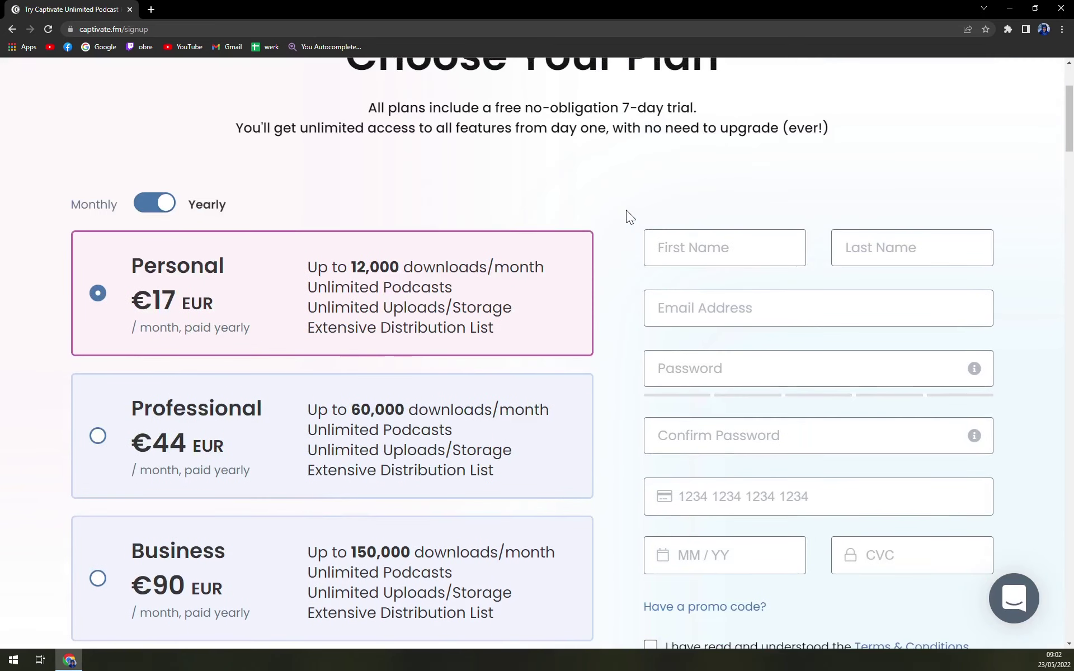
{"action": "scroll", "coordinate": [592, 194], "scroll_direction": "down", "scroll_amount": 2}
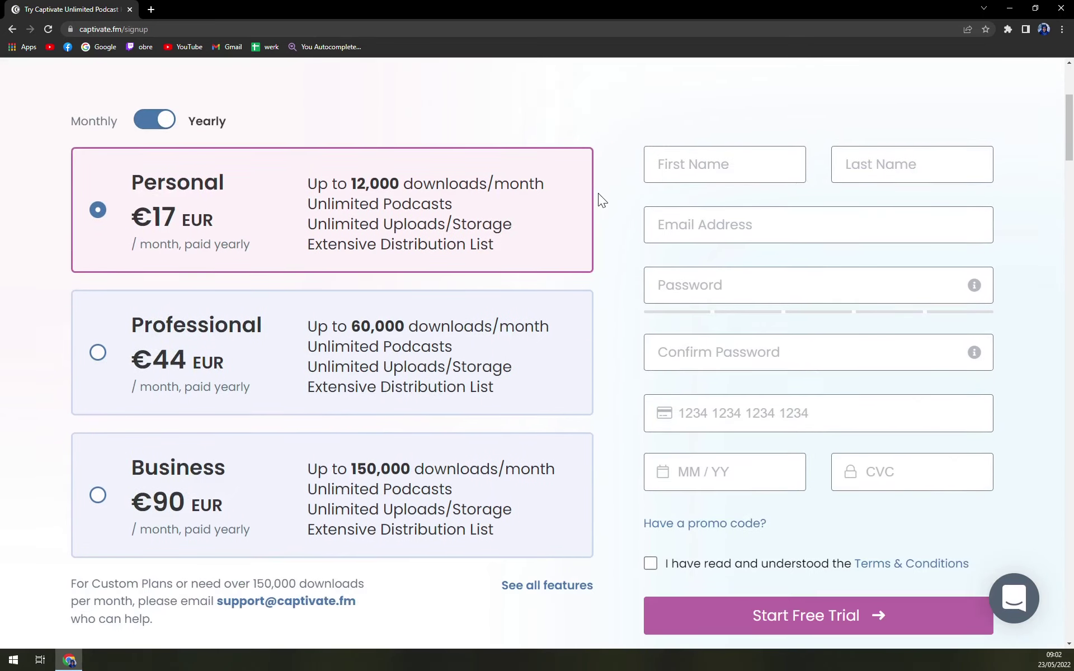
{"action": "scroll", "coordinate": [605, 193], "scroll_direction": "up", "scroll_amount": 5}
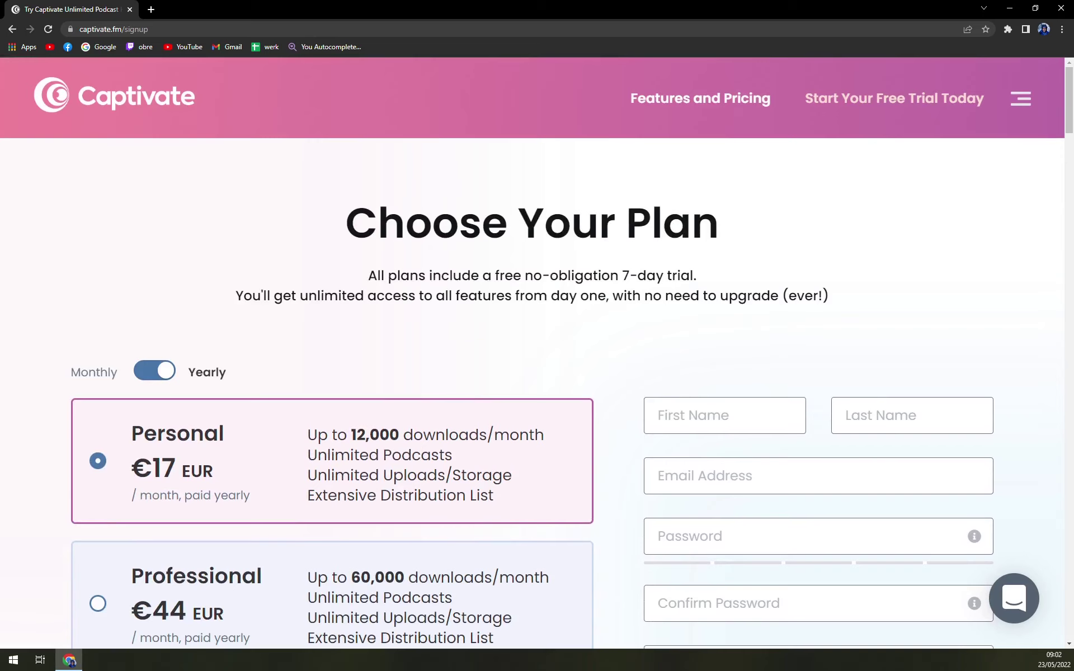
{"action": "left_click_drag", "start_coordinate": [523, 276], "coordinate": [697, 276]}
{"action": "left_click", "coordinate": [712, 274]}
{"action": "scroll", "coordinate": [626, 218], "scroll_direction": "down", "scroll_amount": 3}
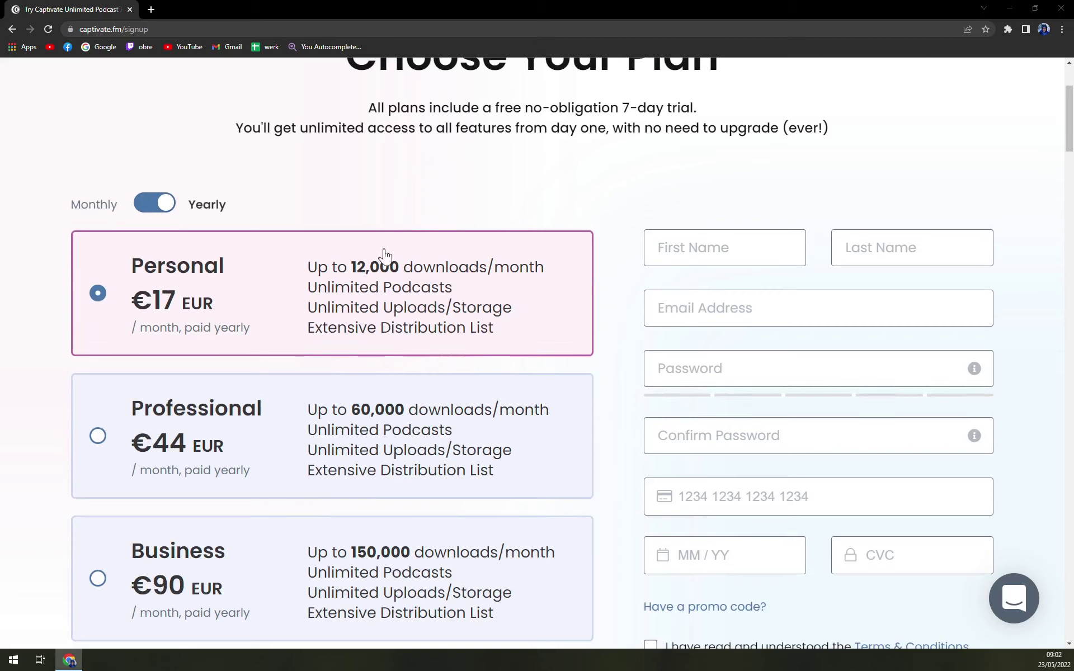
Select the Personal plan with yearly billing, then look over the account form
{"action": "left_click", "coordinate": [453, 403]}
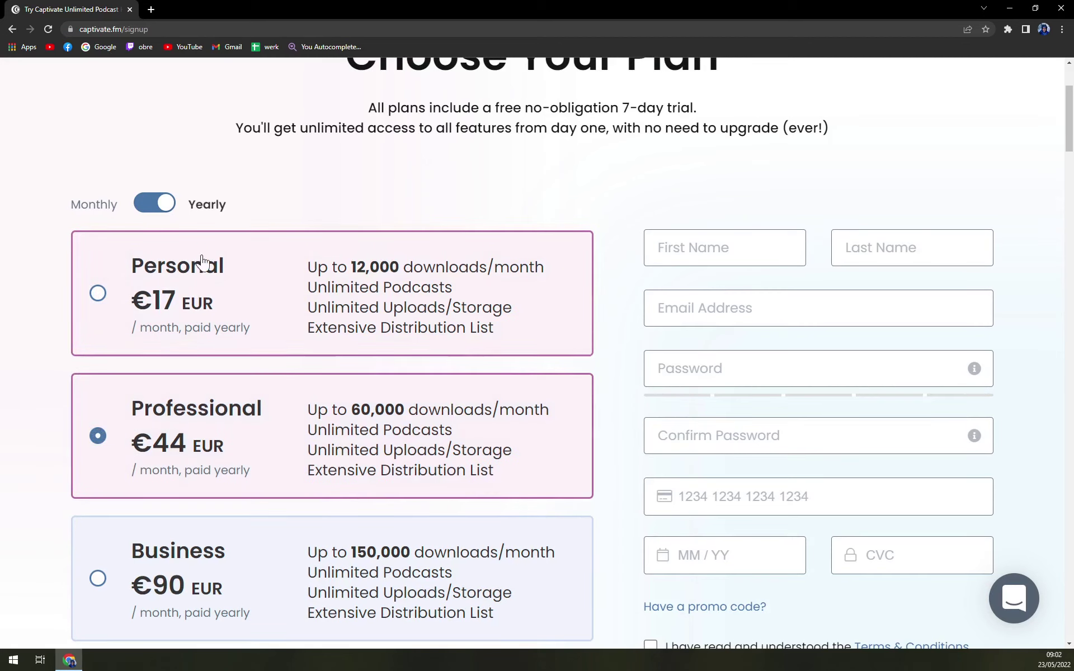
{"action": "left_click", "coordinate": [150, 208]}
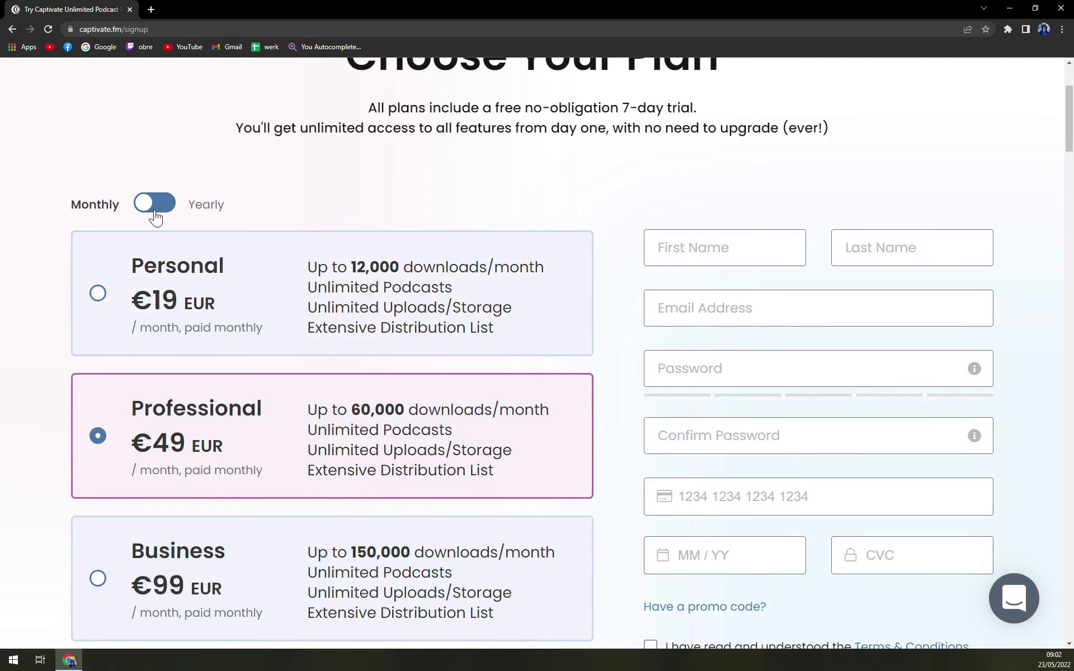
{"action": "left_click", "coordinate": [147, 283]}
{"action": "left_click", "coordinate": [162, 207]}
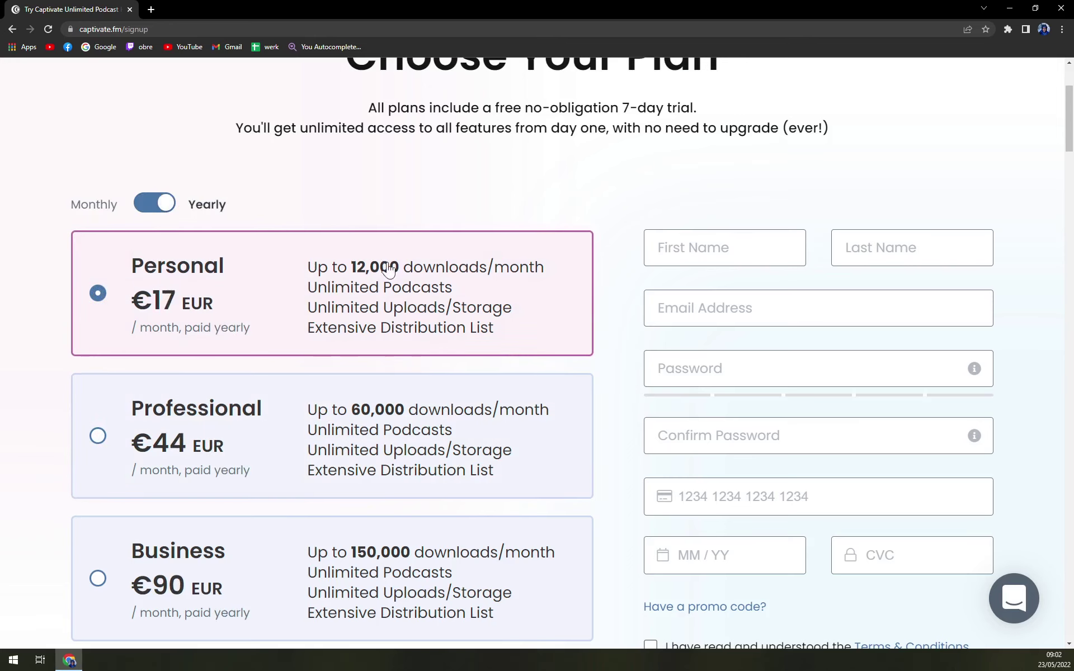
{"action": "scroll", "coordinate": [593, 255], "scroll_direction": "down", "scroll_amount": 2}
{"action": "scroll", "coordinate": [604, 252], "scroll_direction": "down", "scroll_amount": 4}
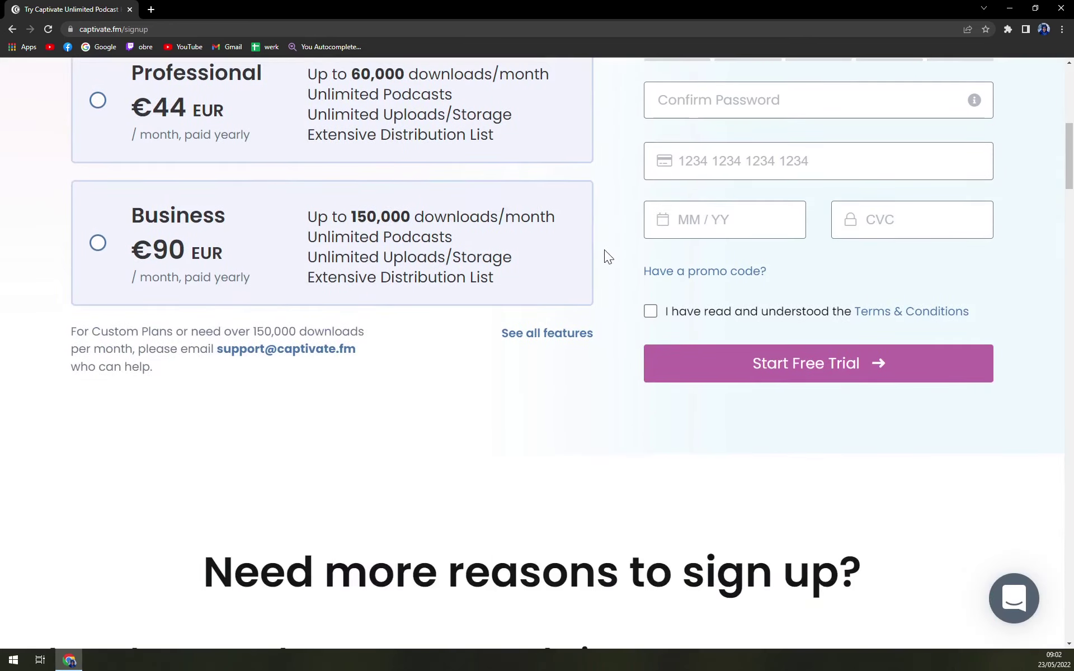
{"action": "scroll", "coordinate": [604, 252], "scroll_direction": "up", "scroll_amount": 4}
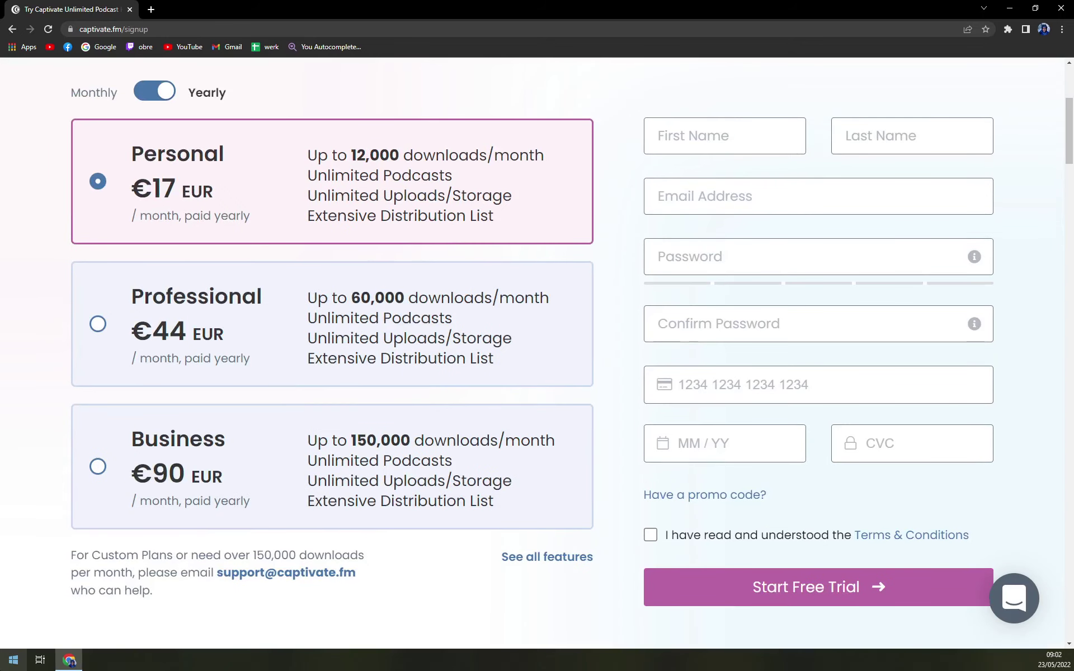
{"action": "scroll", "coordinate": [950, 380], "scroll_direction": "up", "scroll_amount": 4}
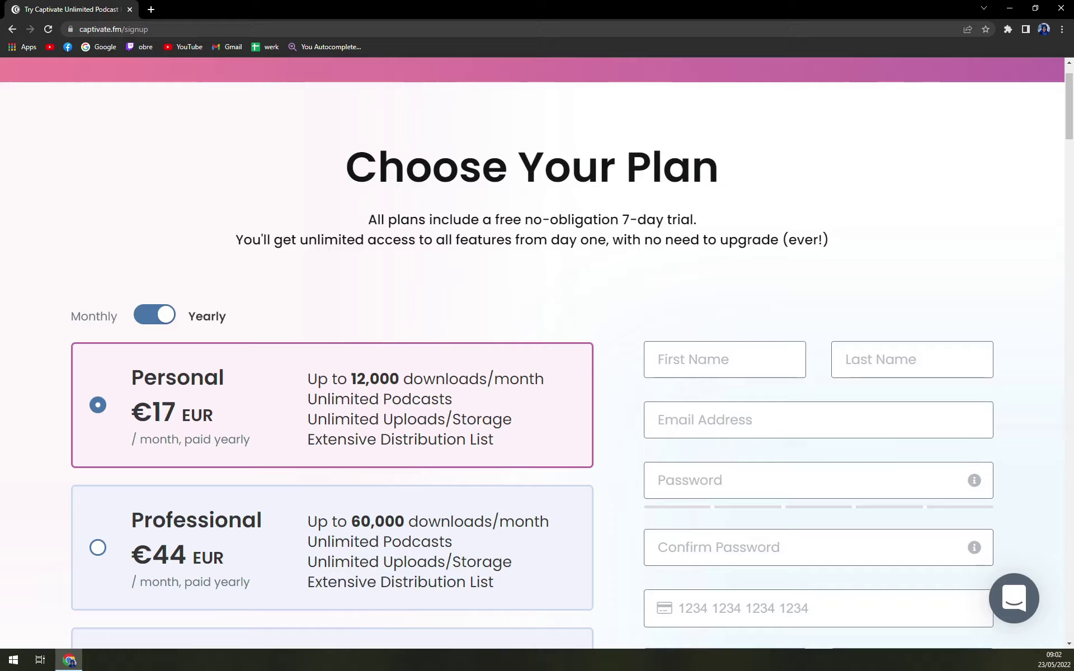
{"action": "scroll", "coordinate": [887, 402], "scroll_direction": "up", "scroll_amount": 1}
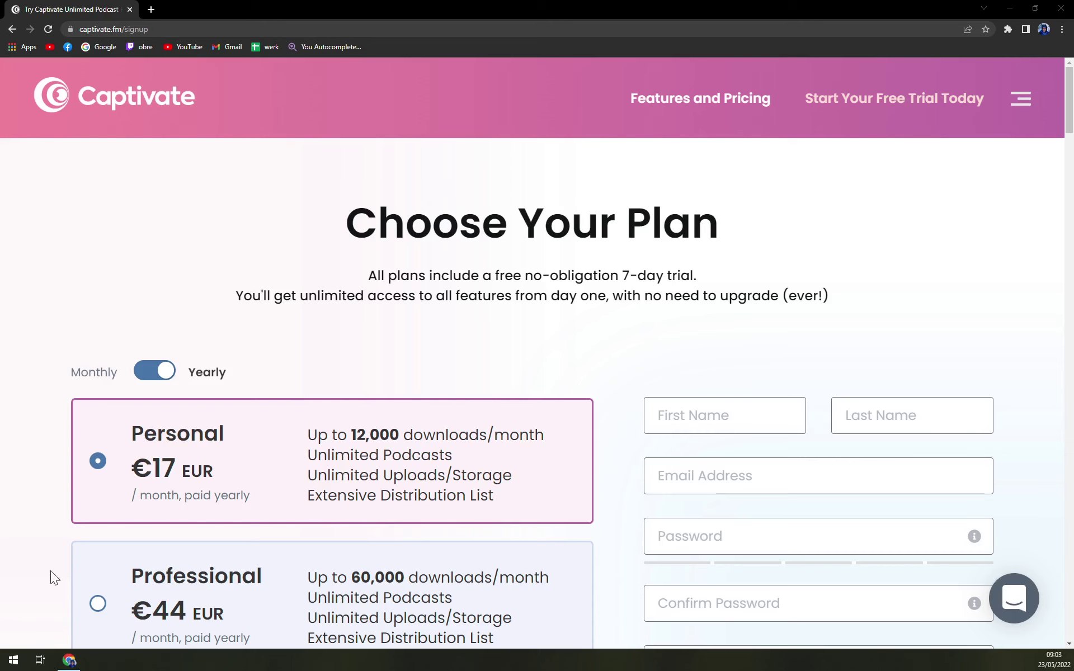
{"action": "scroll", "coordinate": [167, 531], "scroll_direction": "down", "scroll_amount": 4}
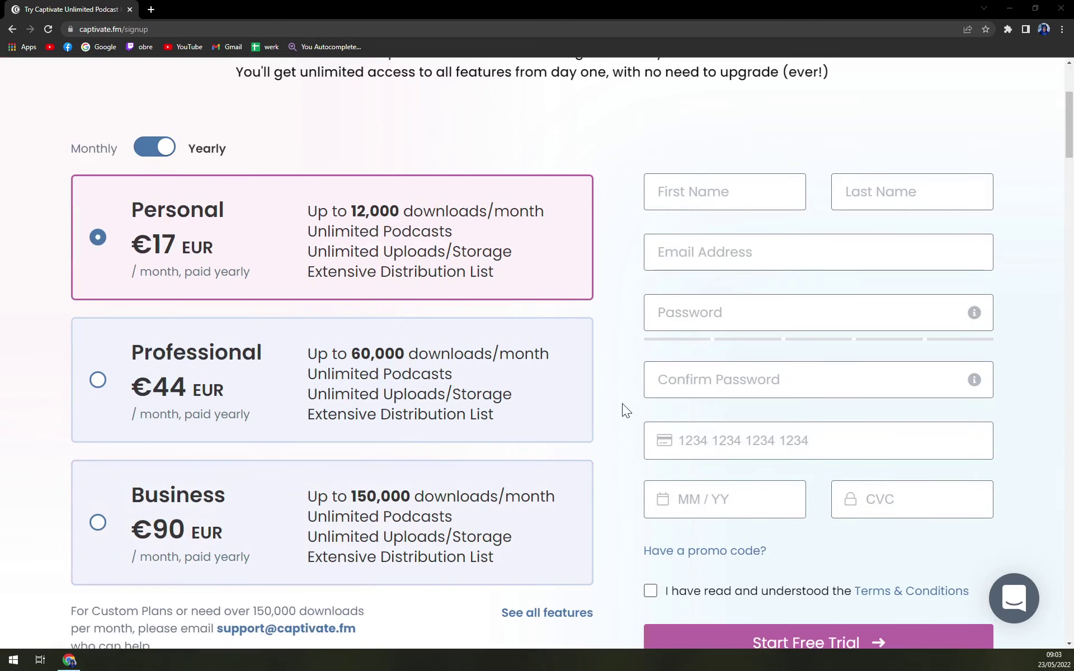
{"action": "scroll", "coordinate": [622, 403], "scroll_direction": "up", "scroll_amount": 4}
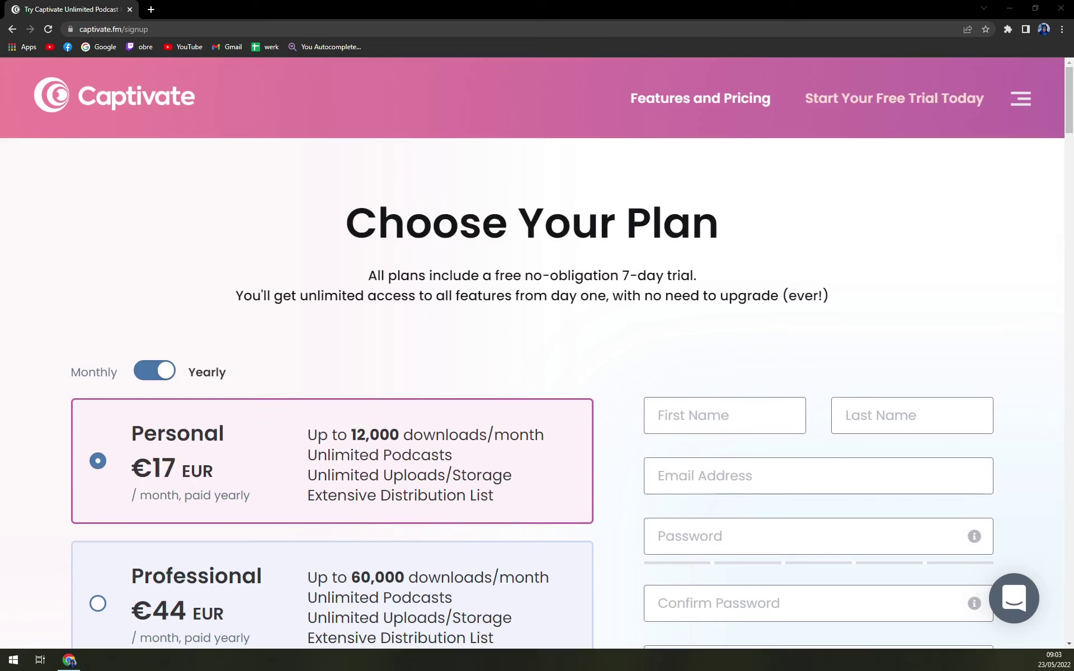
Go from the Captivate home page to Start My Podcast and jump to Choose Your Plan
{"action": "left_click", "coordinate": [129, 113]}
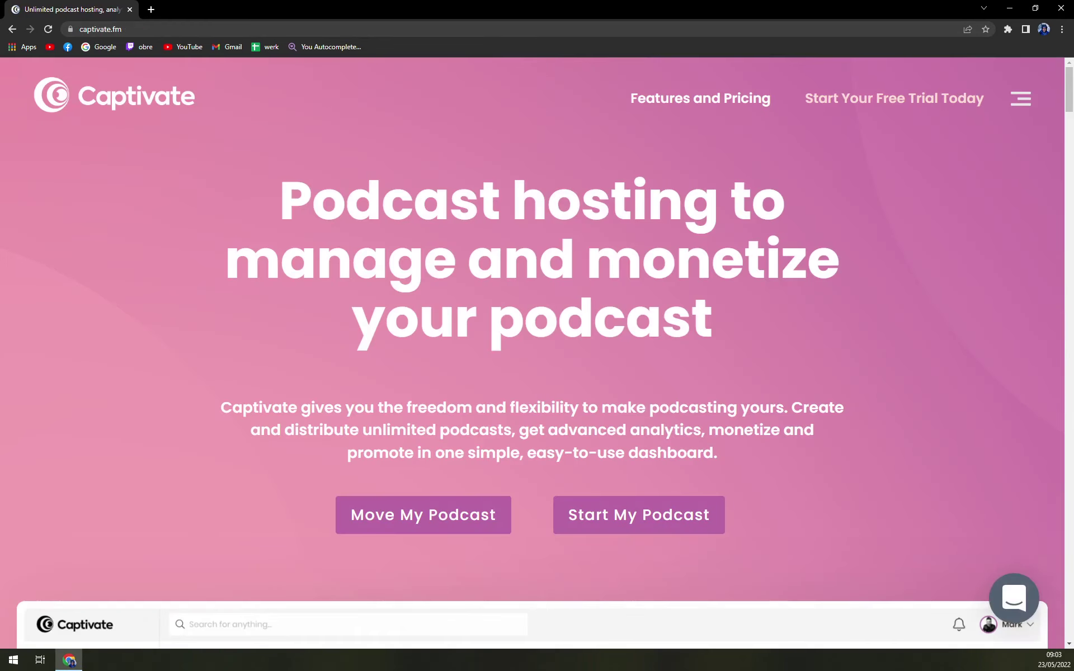
{"action": "left_click", "coordinate": [623, 512]}
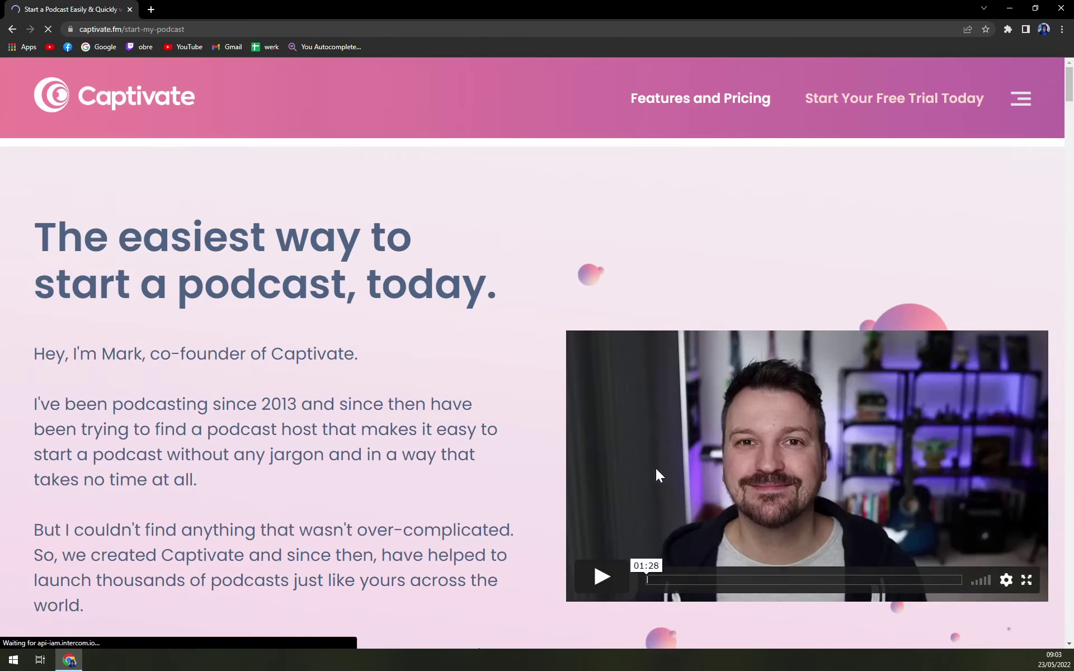
{"action": "scroll", "coordinate": [542, 381], "scroll_direction": "down", "scroll_amount": 8}
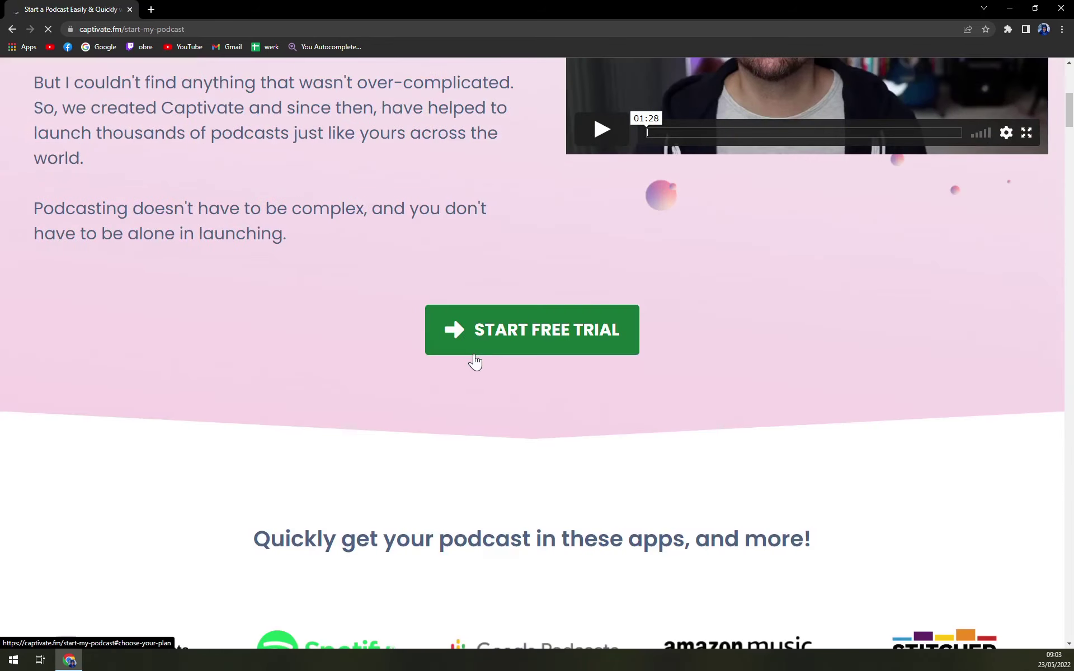
{"action": "scroll", "coordinate": [565, 395], "scroll_direction": "down", "scroll_amount": 7}
{"action": "scroll", "coordinate": [562, 391], "scroll_direction": "up", "scroll_amount": 8}
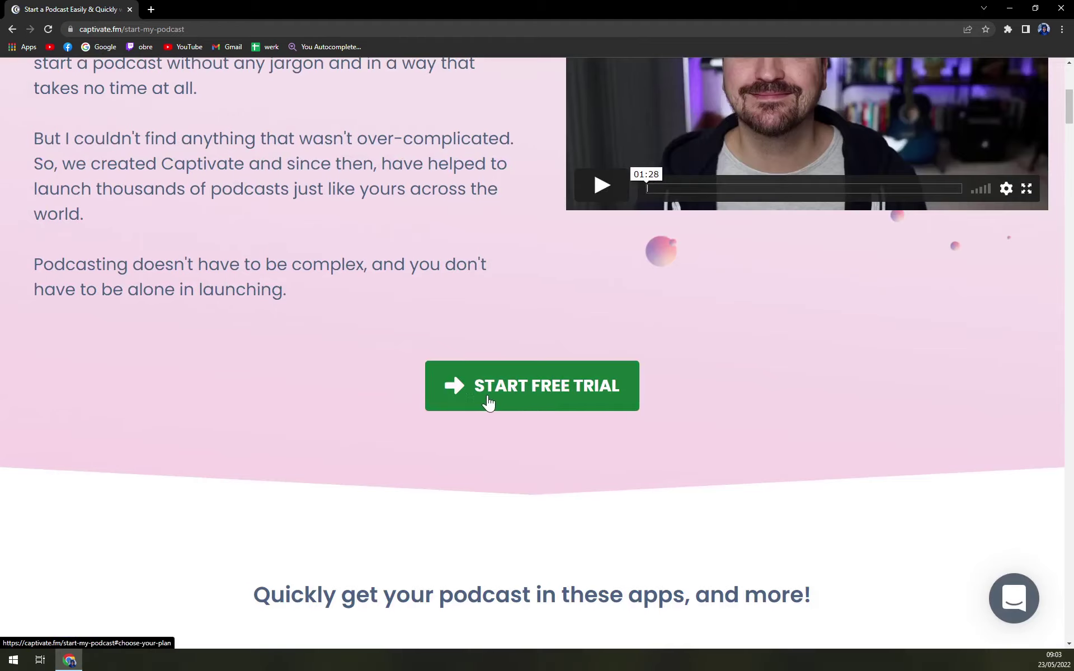
{"action": "left_click", "coordinate": [492, 401]}
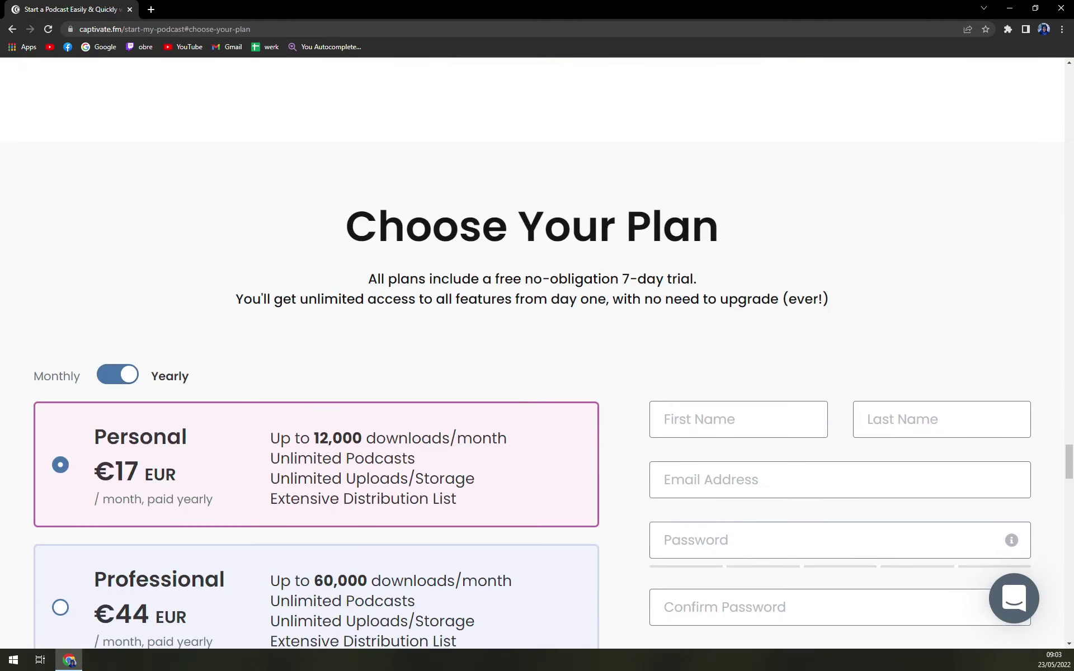
{"action": "left_click", "coordinate": [68, 660]}
Read the 7-day risk-free trial details and return to the signup form with Personal yearly chosen
{"action": "scroll", "coordinate": [537, 352], "scroll_direction": "up", "scroll_amount": 4}
{"action": "scroll", "coordinate": [537, 353], "scroll_direction": "up", "scroll_amount": 4}
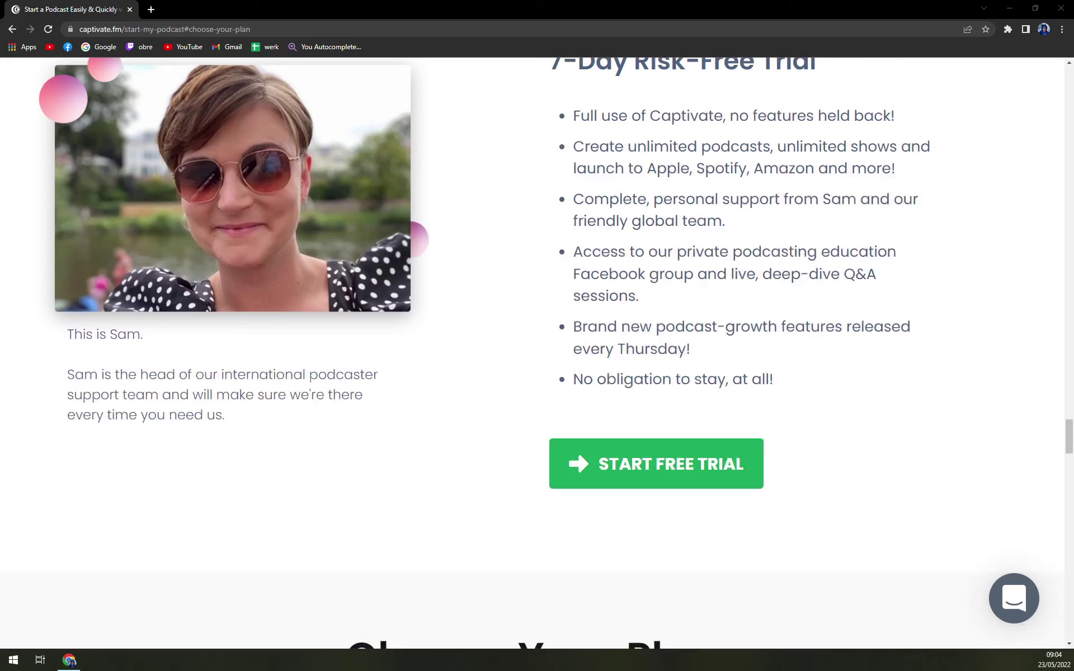
{"action": "scroll", "coordinate": [537, 353], "scroll_direction": "up", "scroll_amount": 1}
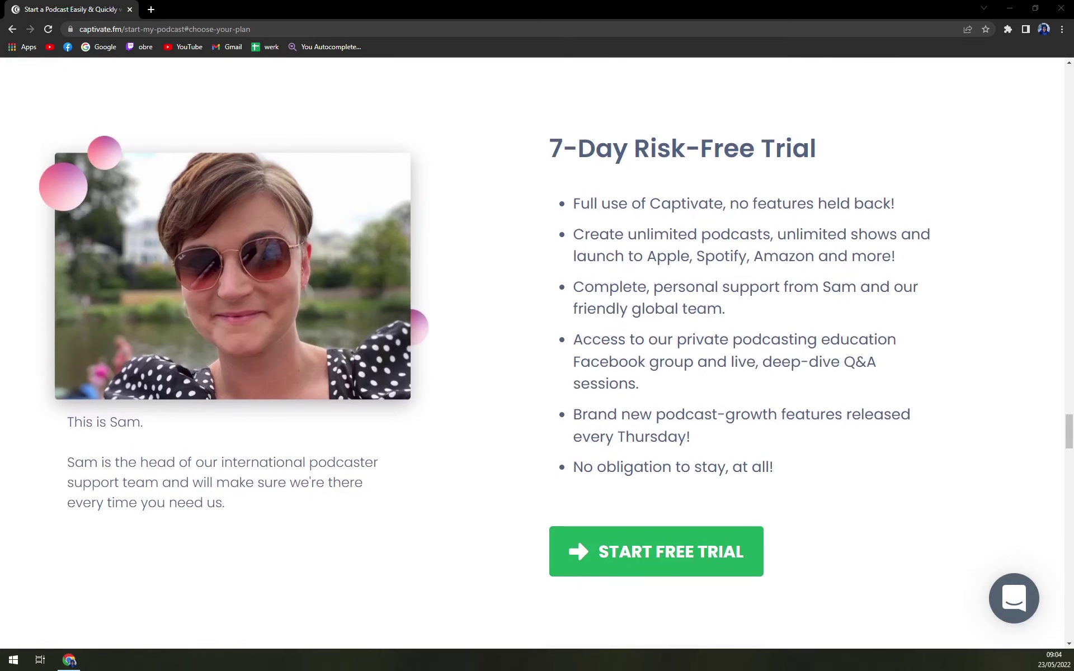
{"action": "scroll", "coordinate": [537, 302], "scroll_direction": "up", "scroll_amount": 3}
{"action": "scroll", "coordinate": [537, 302], "scroll_direction": "down", "scroll_amount": 2}
{"action": "scroll", "coordinate": [707, 302], "scroll_direction": "down", "scroll_amount": 3}
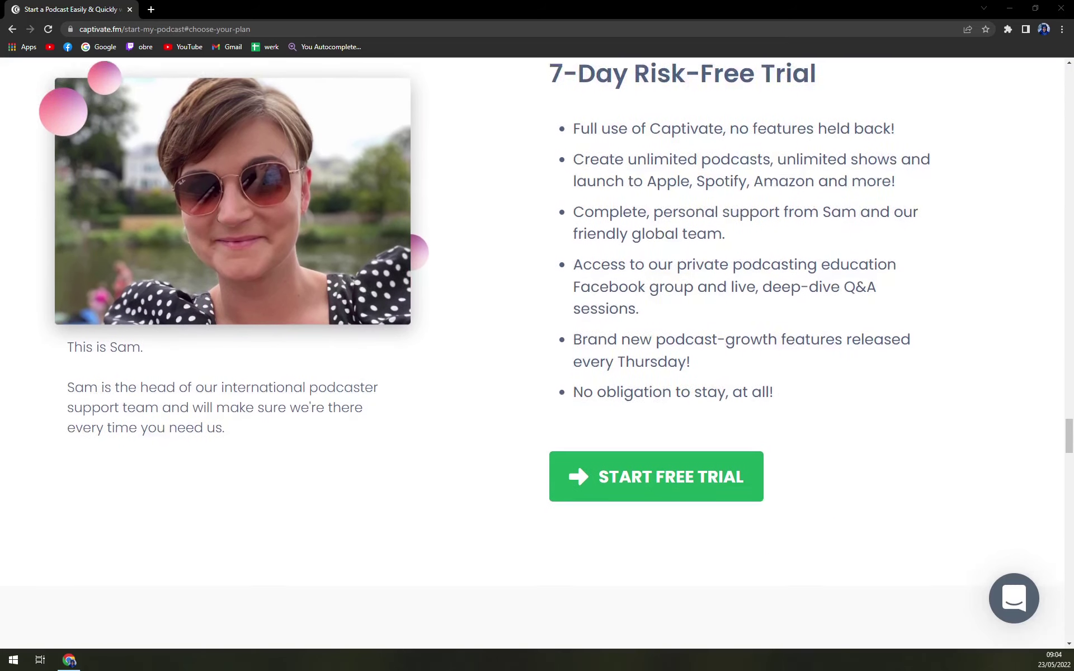
{"action": "scroll", "coordinate": [735, 312], "scroll_direction": "up", "scroll_amount": 2}
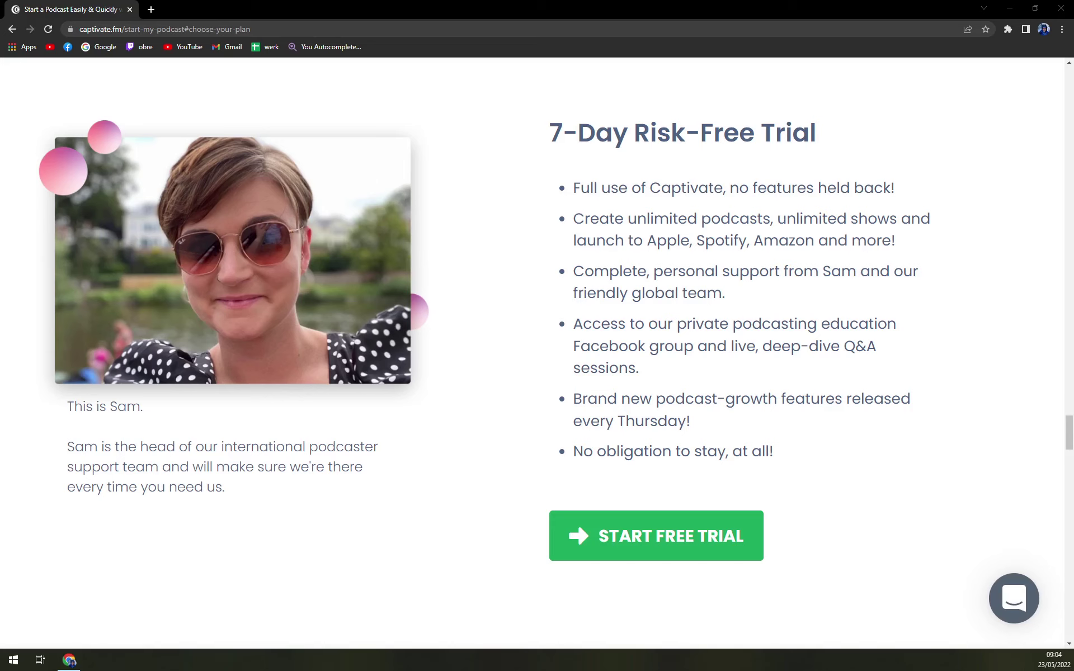
{"action": "scroll", "coordinate": [690, 364], "scroll_direction": "down", "scroll_amount": 7}
{"action": "scroll", "coordinate": [690, 365], "scroll_direction": "down", "scroll_amount": 7}
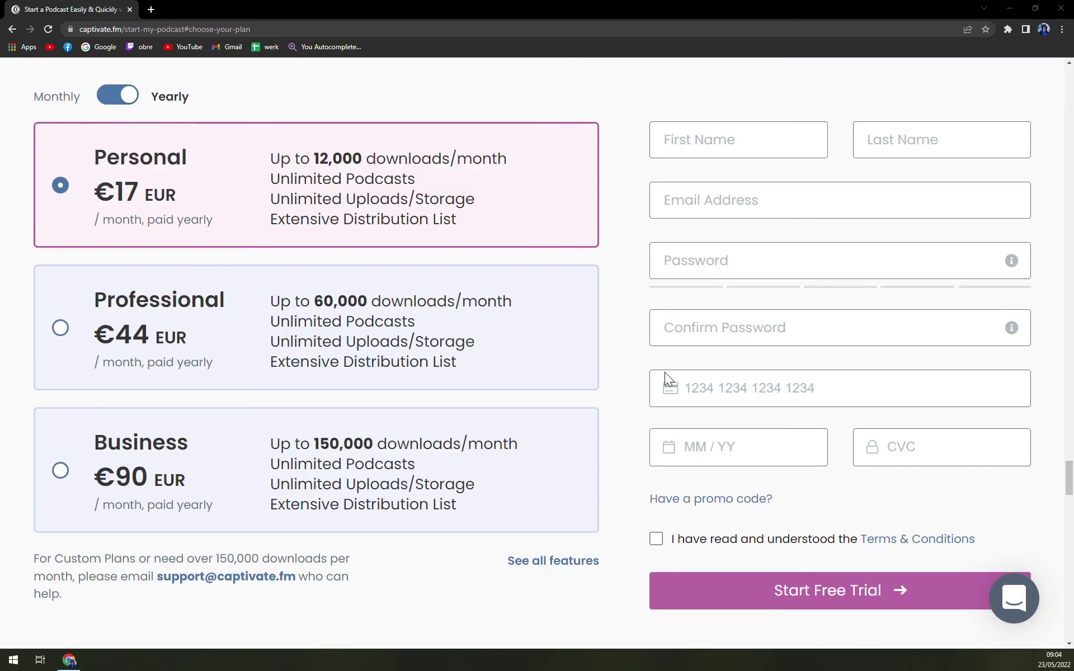
{"action": "scroll", "coordinate": [672, 373], "scroll_direction": "up", "scroll_amount": 3}
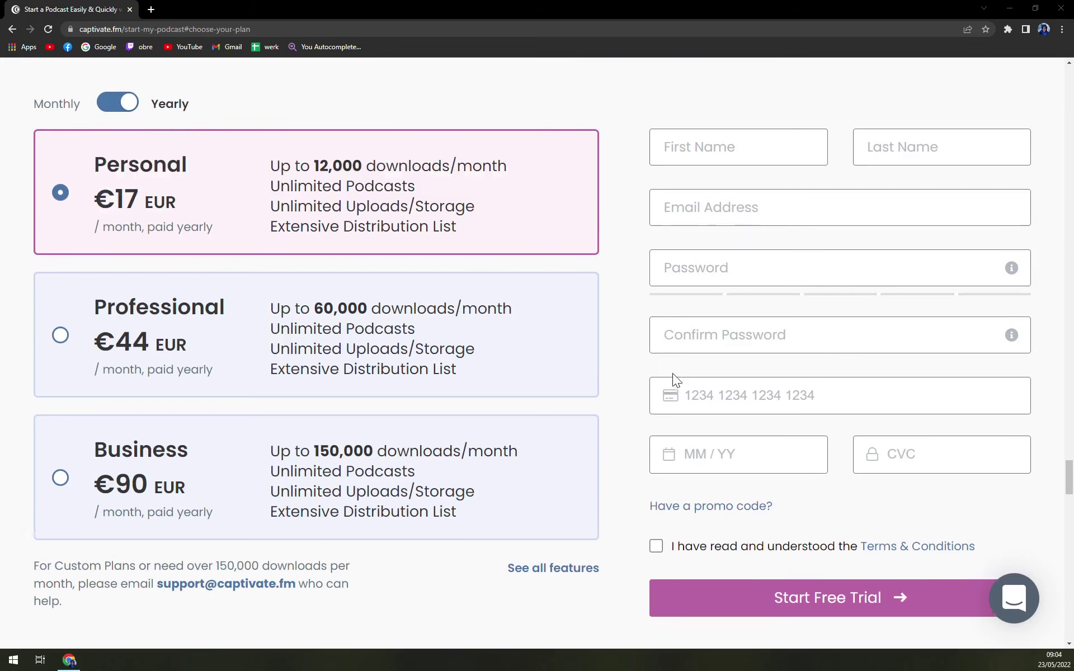
{"action": "scroll", "coordinate": [649, 364], "scroll_direction": "down", "scroll_amount": 2}
{"action": "scroll", "coordinate": [639, 354], "scroll_direction": "down", "scroll_amount": 1}
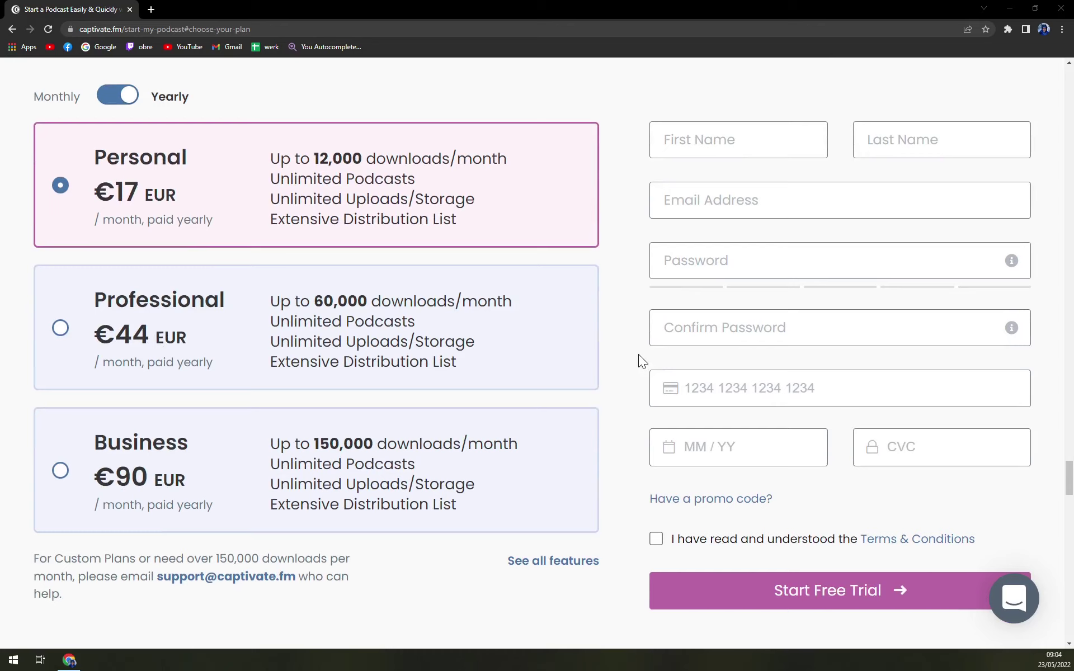
{"action": "scroll", "coordinate": [639, 355], "scroll_direction": "up", "scroll_amount": 1}
{"action": "scroll", "coordinate": [638, 355], "scroll_direction": "down", "scroll_amount": 1}
{"action": "scroll", "coordinate": [642, 351], "scroll_direction": "up", "scroll_amount": 1}
{"action": "scroll", "coordinate": [642, 351], "scroll_direction": "down", "scroll_amount": 1}
{"action": "left_click", "coordinate": [707, 141]}
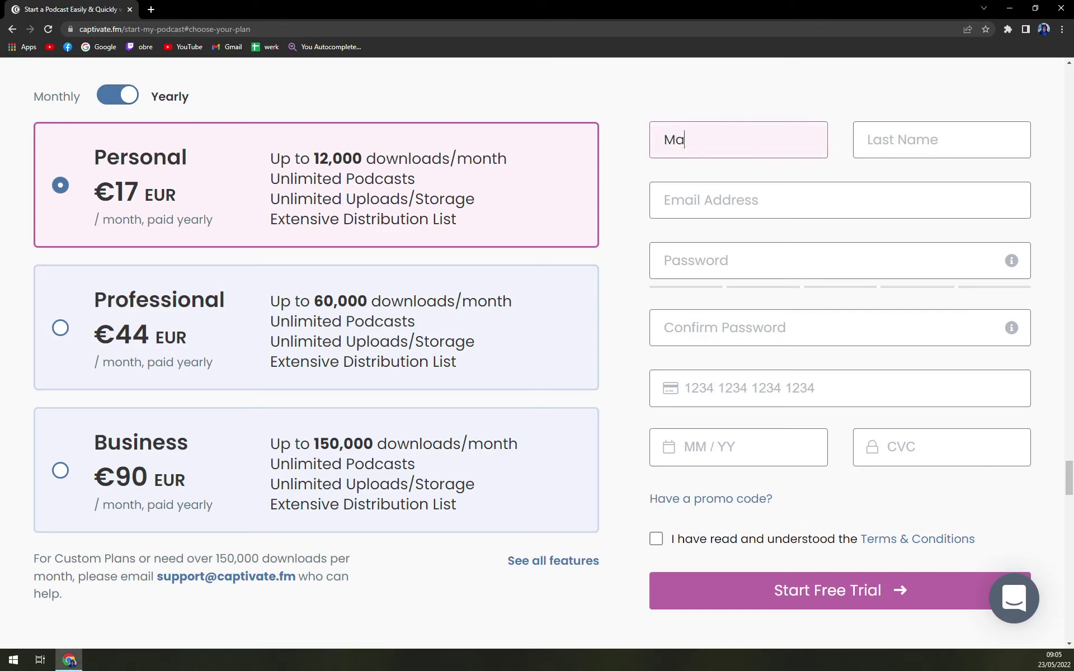
{"action": "key", "text": "Tab"}
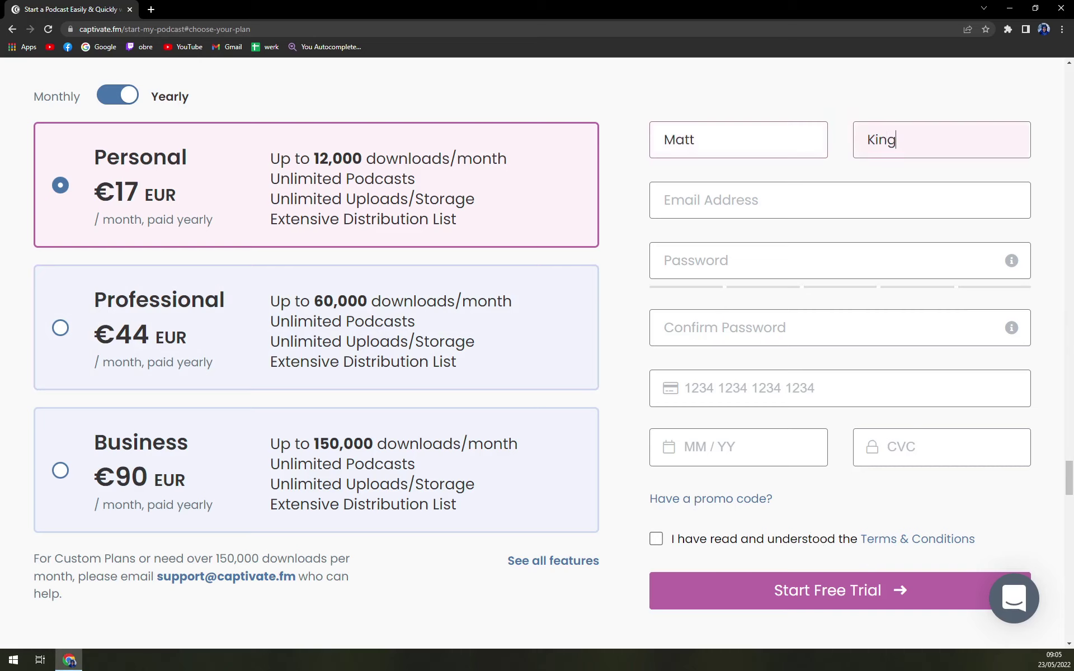
{"action": "key", "text": "Tab"}
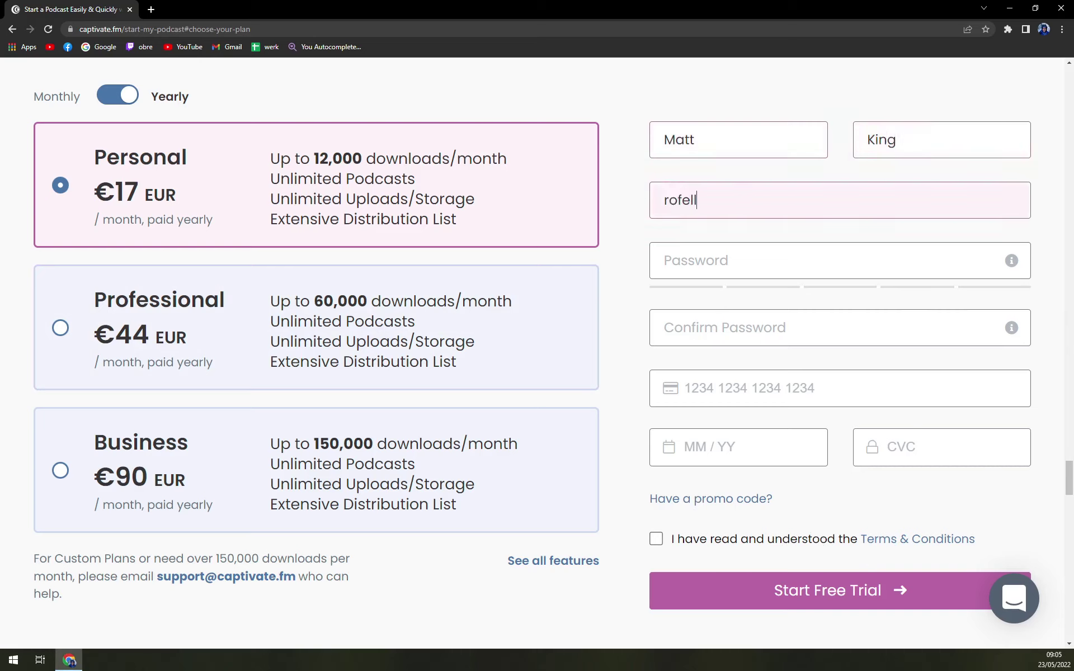
{"action": "key", "text": "Tab"}
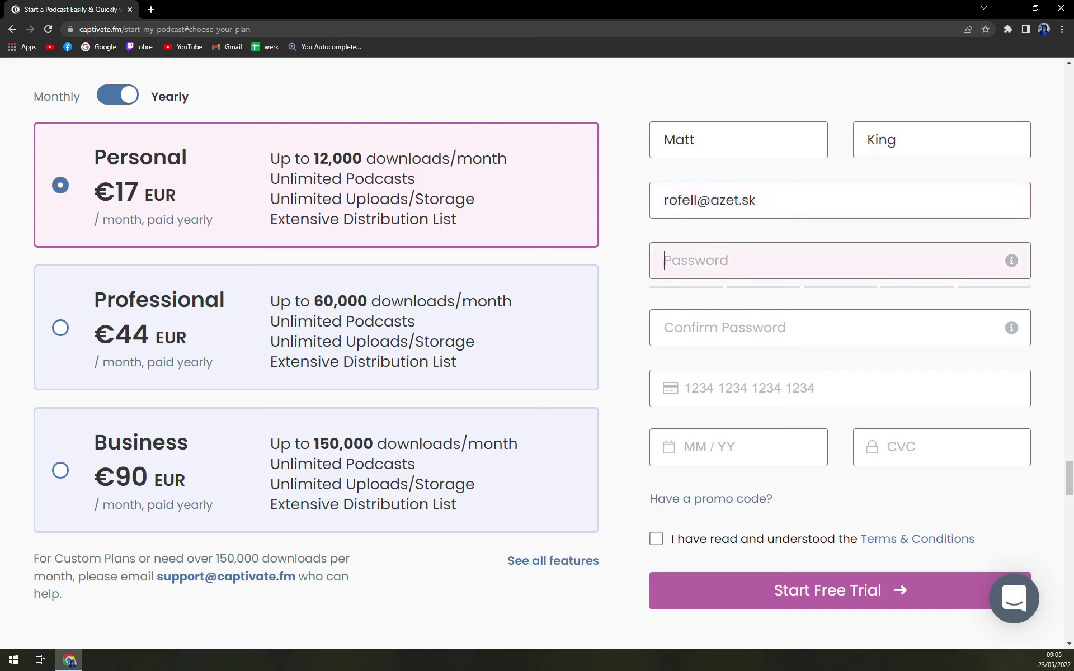
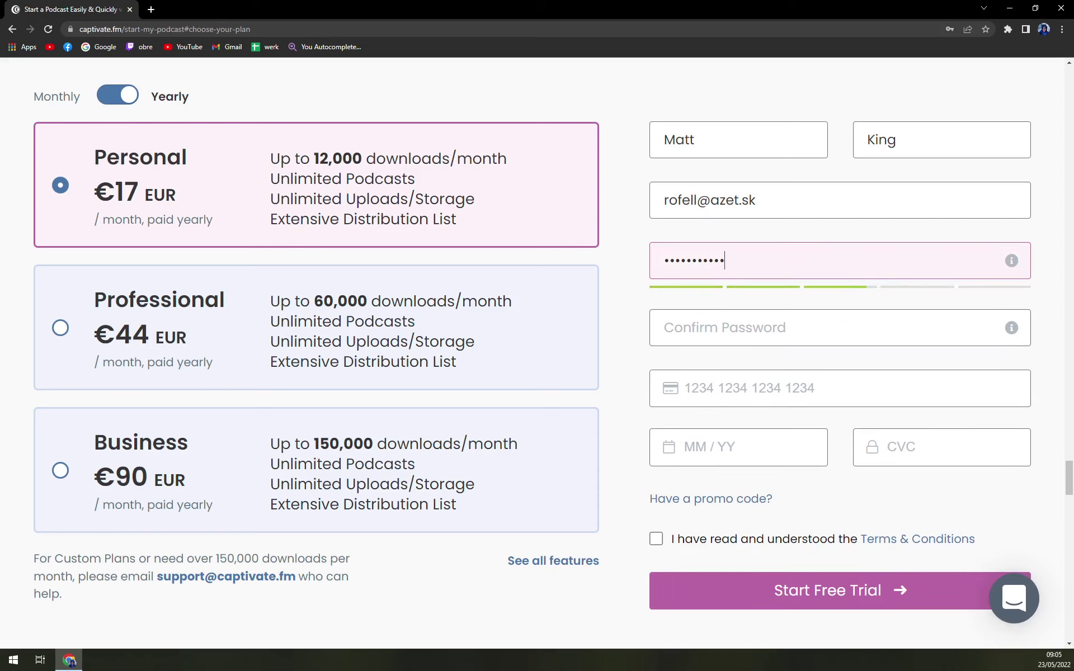
{"action": "key", "text": "ctrl+a"}
{"action": "key", "text": "BackSpace"}
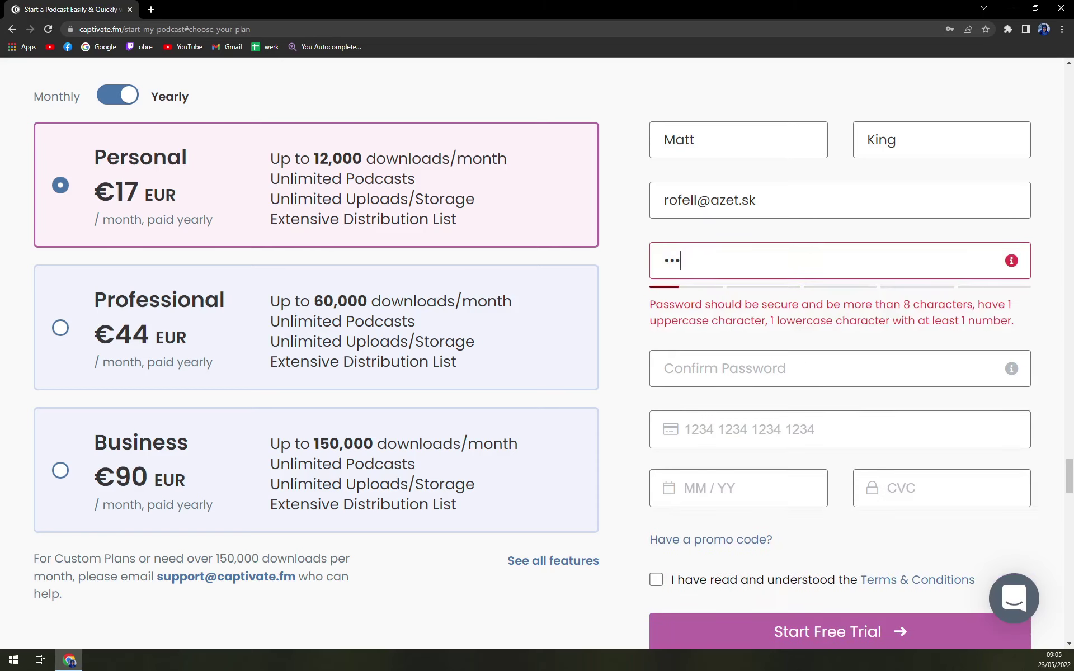
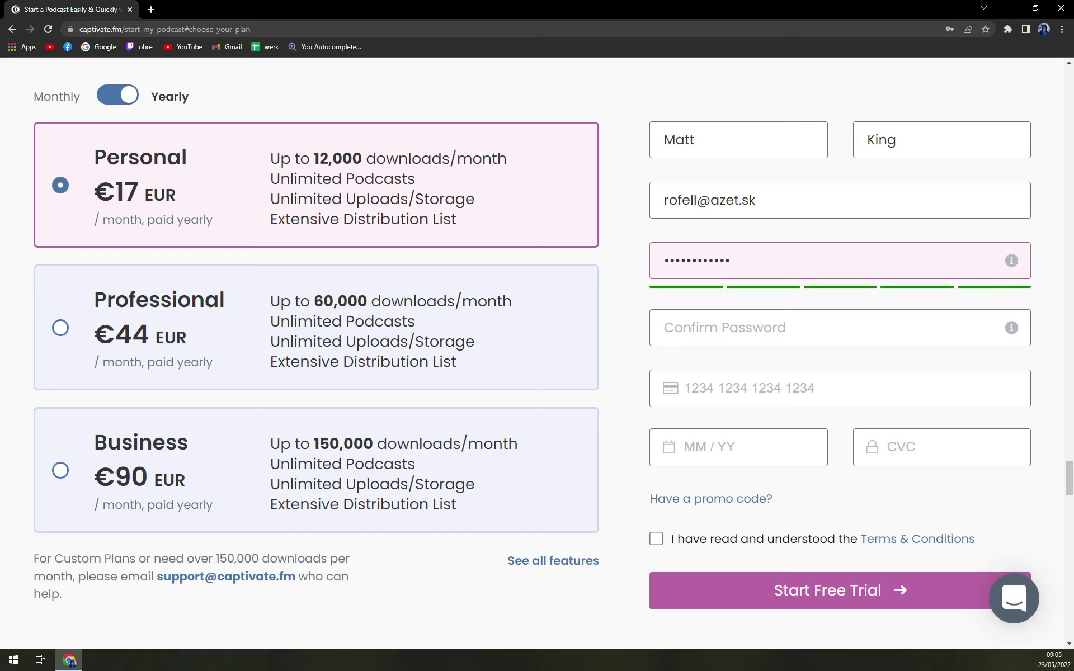
{"action": "key", "text": "Tab"}
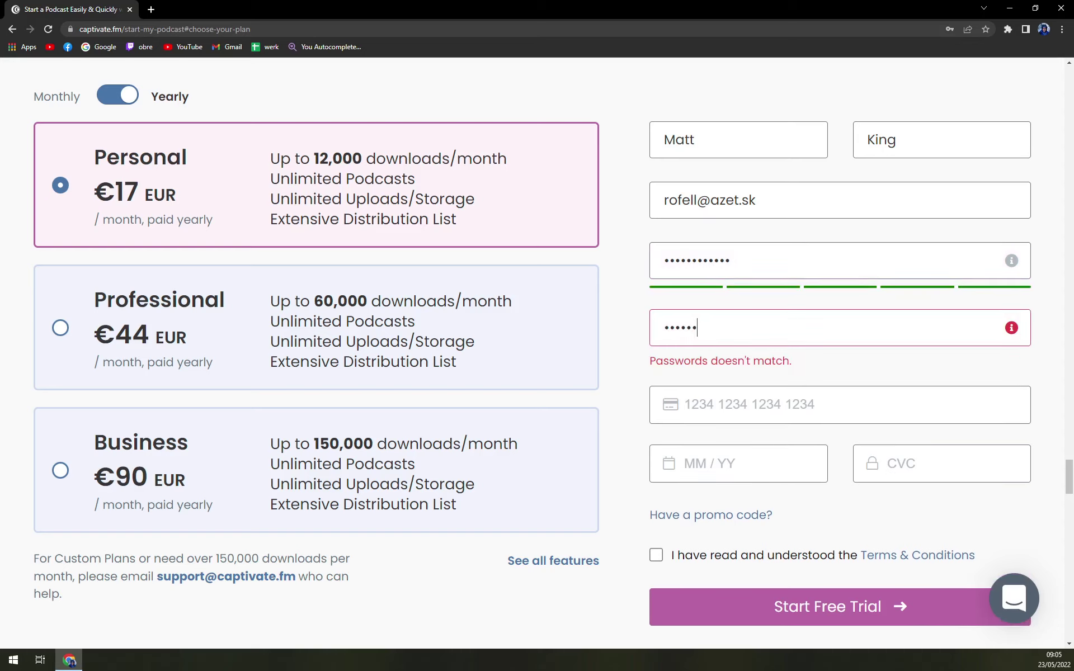
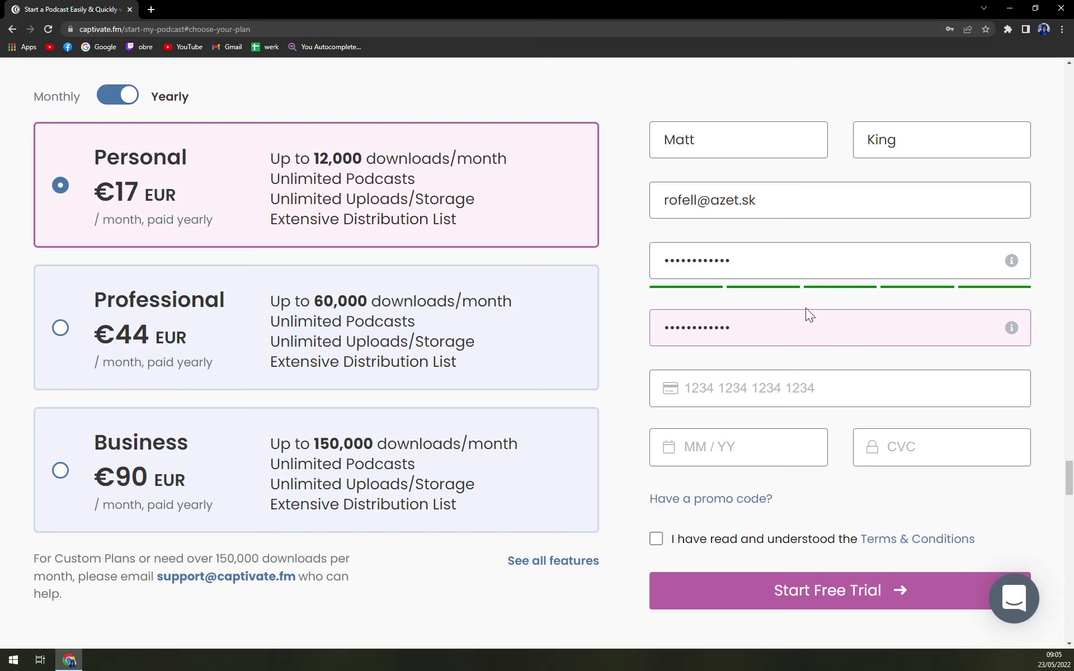
{"action": "key", "text": "ctrl+a"}
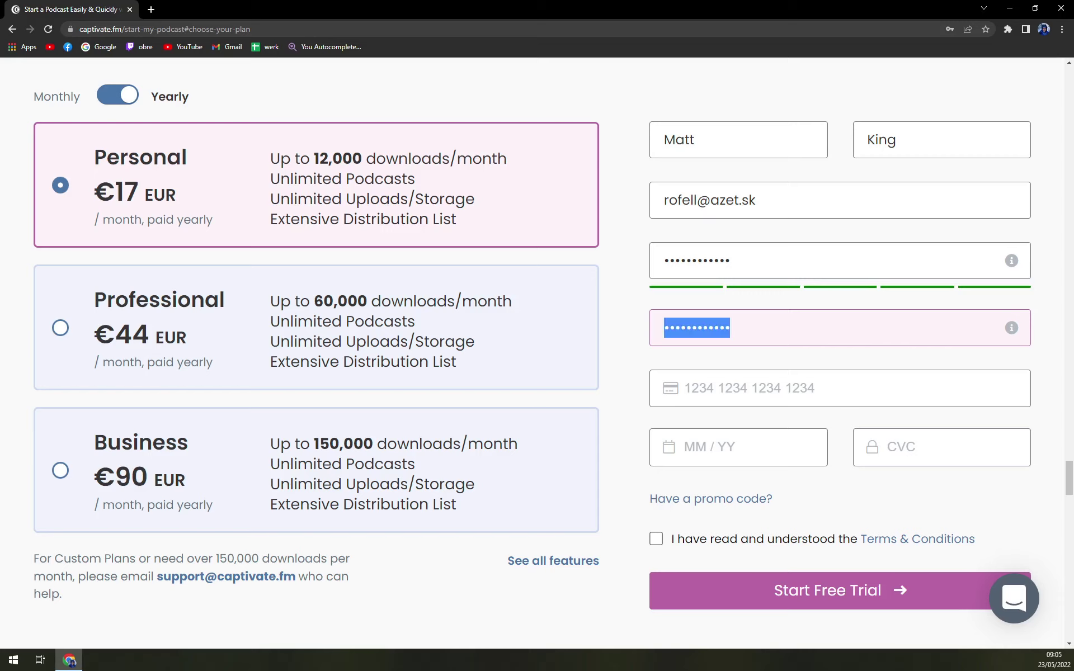
{"action": "key", "text": "shift+Tab"}
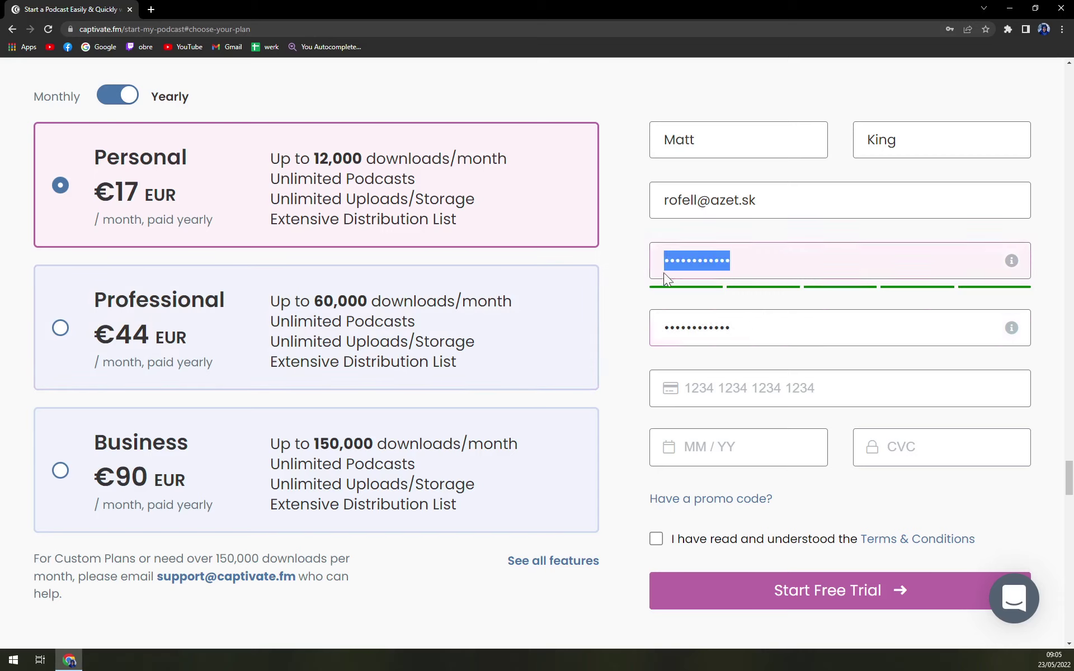
{"action": "key", "text": "Tab"}
{"action": "key", "text": "ctrl+a"}
{"action": "key", "text": "BackSpace"}
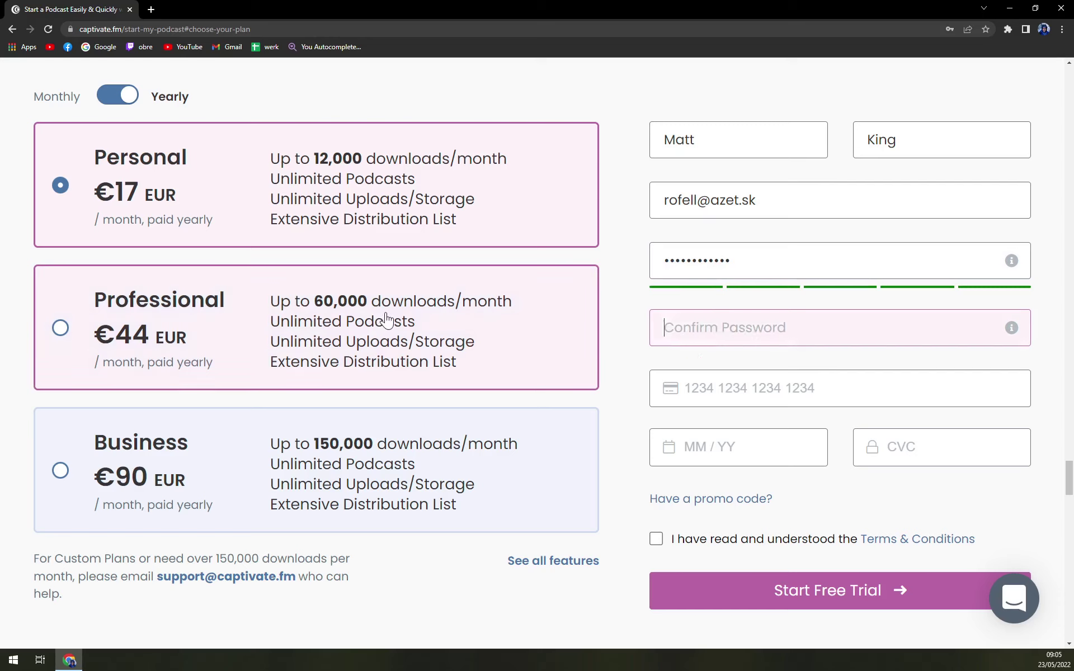
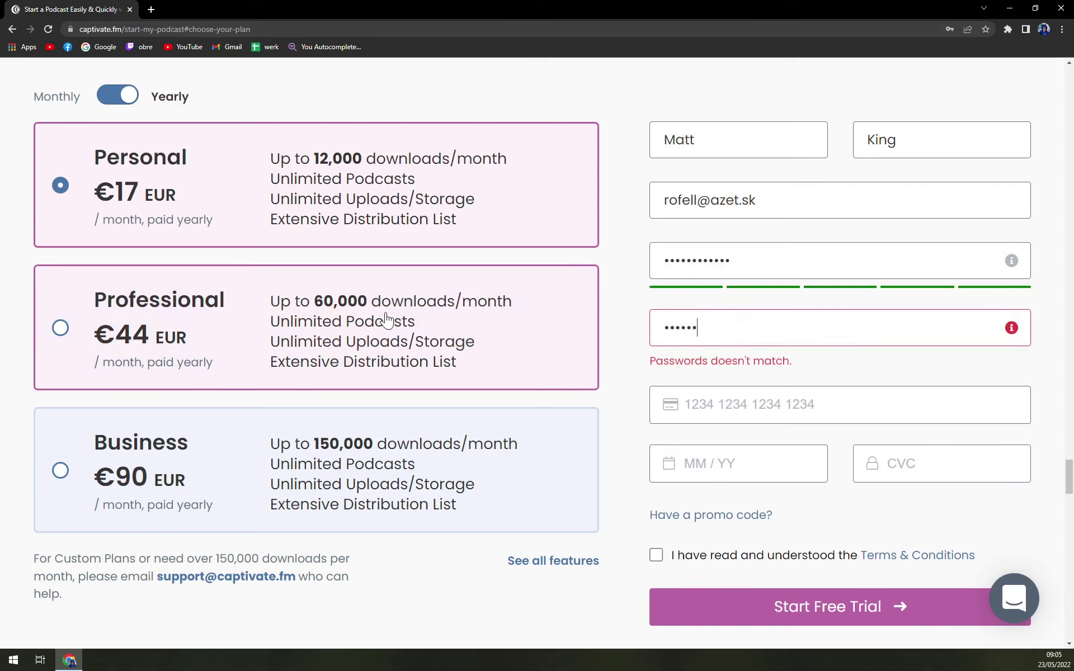
{"action": "key", "text": "BackSpace"}
{"action": "key", "text": "BackSpace"}
{"action": "key", "text": "BackSpace"}
{"action": "key", "text": "BackSpace"}
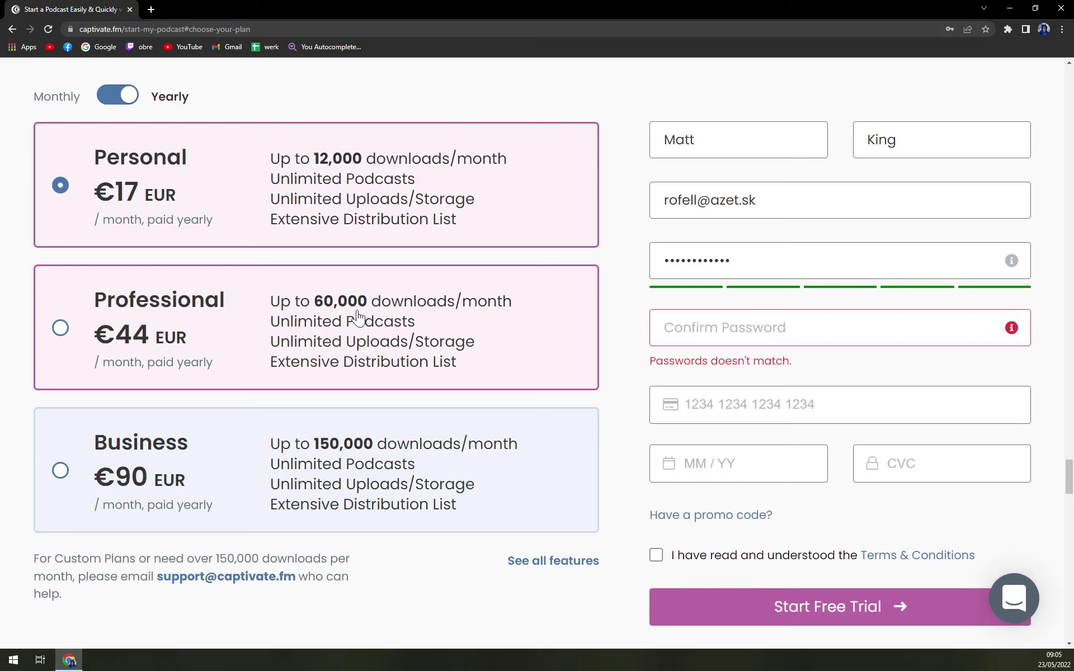
{"action": "key", "text": "shift+Tab"}
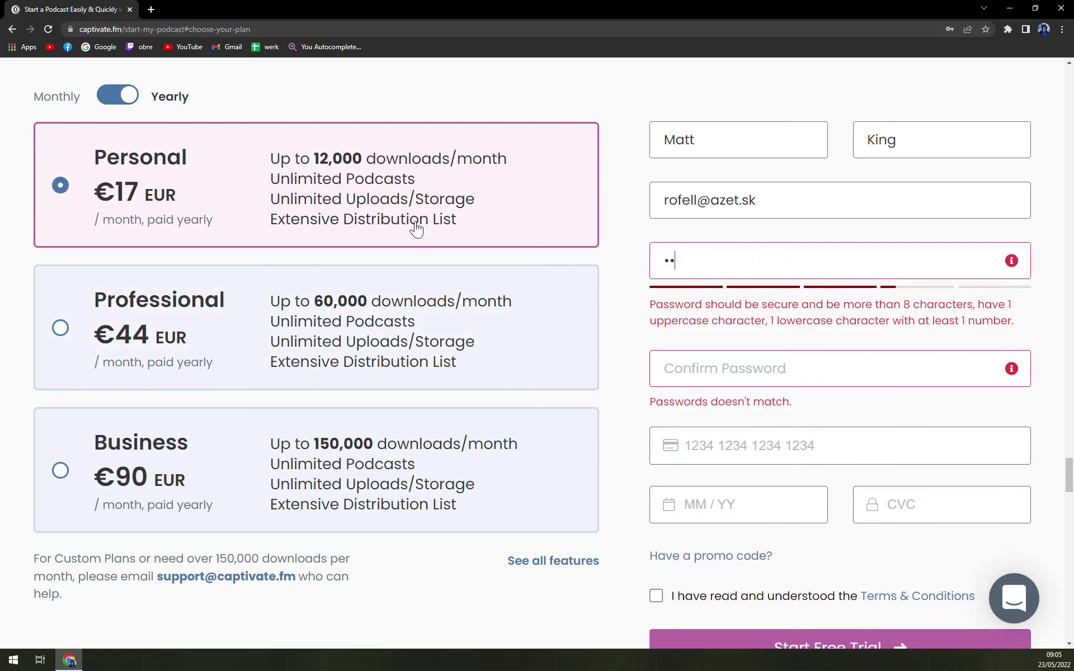
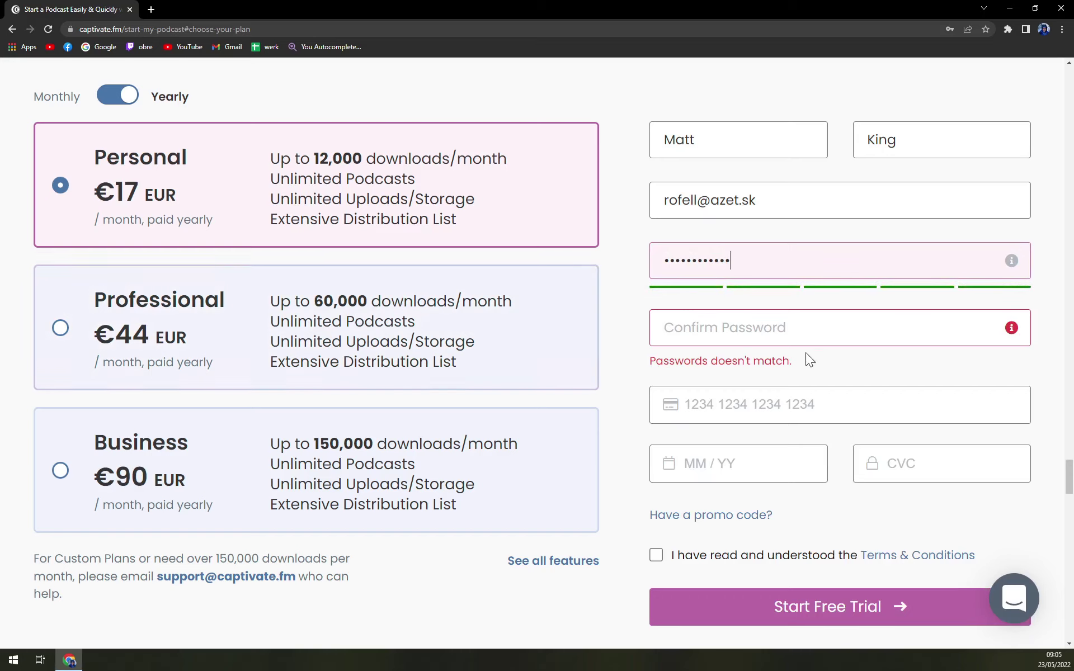
{"action": "left_click", "coordinate": [805, 332]}
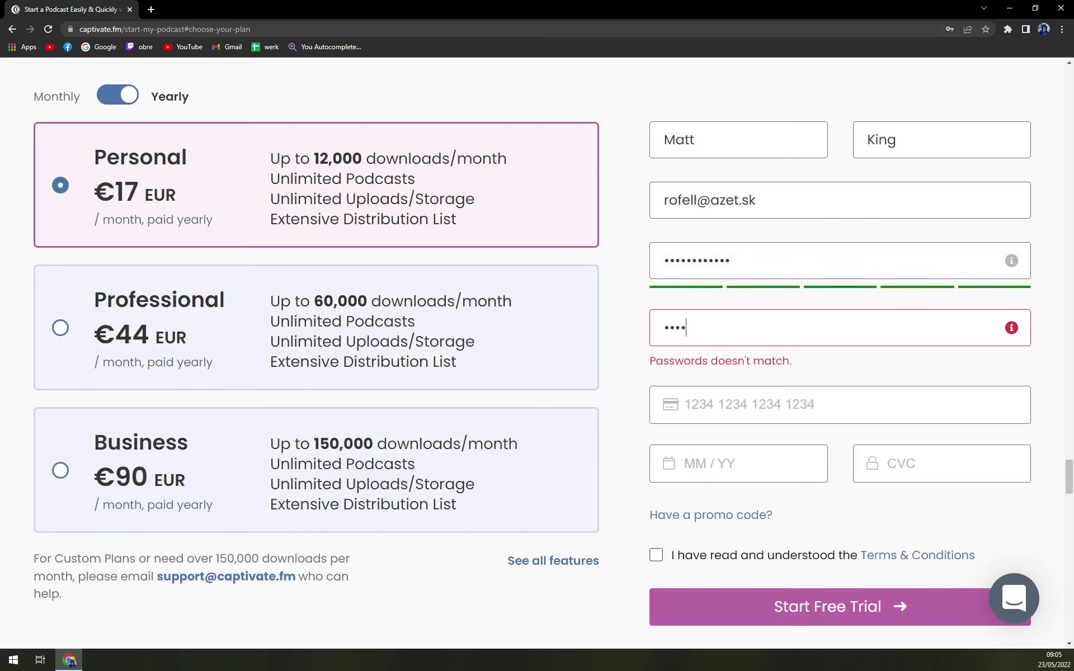
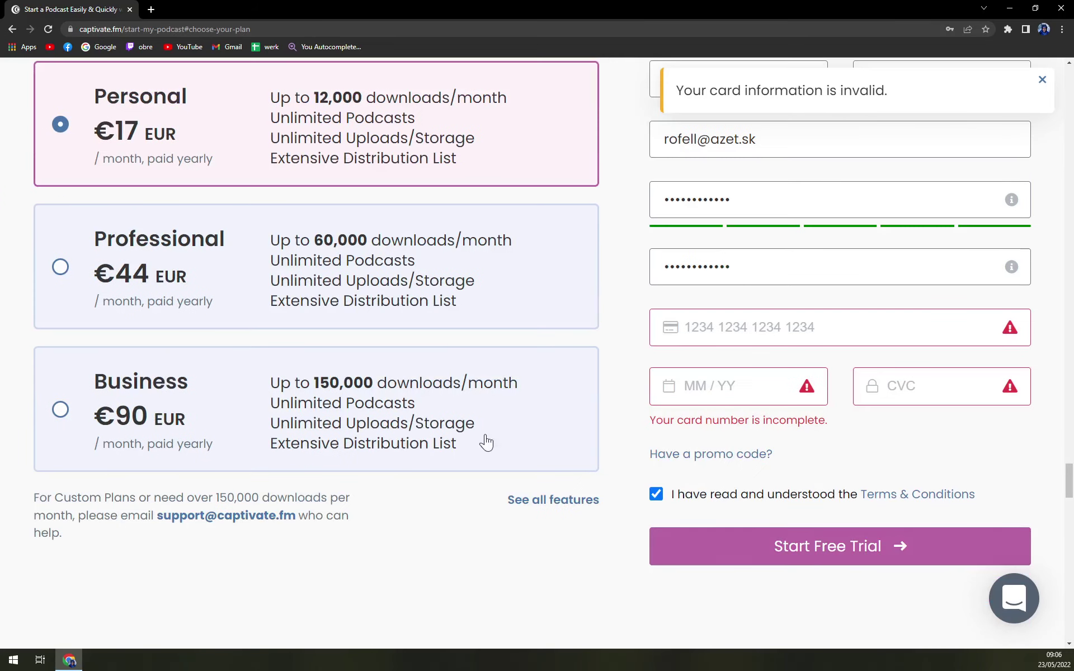
Scroll up past the plan form, testimonials and podcast player section to the page top
{"action": "scroll", "coordinate": [445, 408], "scroll_direction": "up", "scroll_amount": 5}
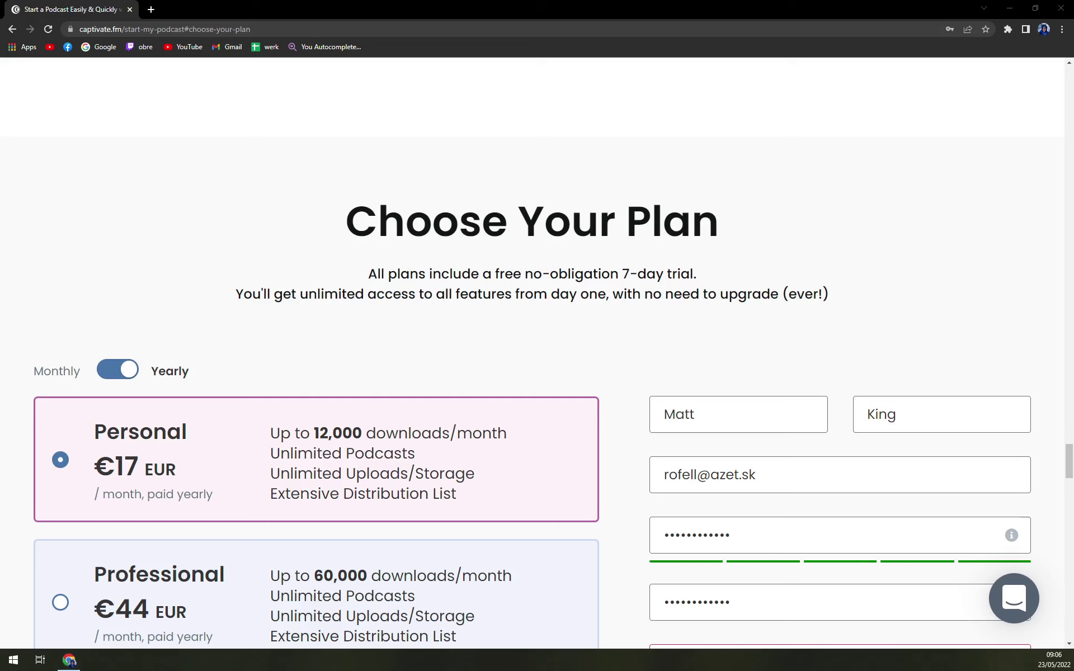
{"action": "scroll", "coordinate": [480, 355], "scroll_direction": "down", "scroll_amount": 3}
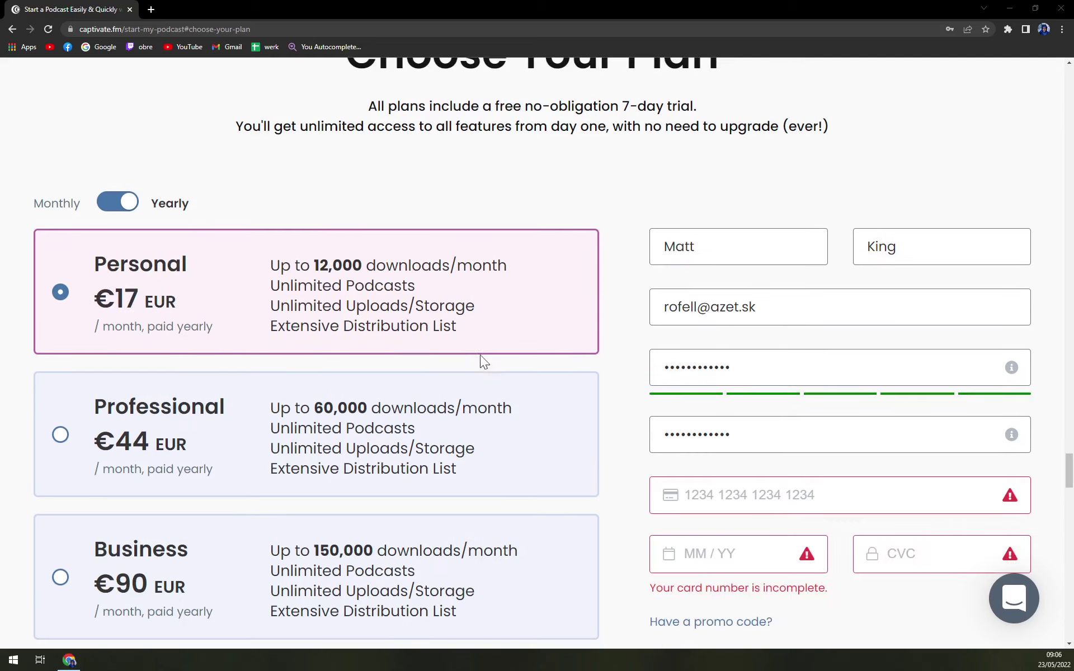
{"action": "scroll", "coordinate": [480, 355], "scroll_direction": "down", "scroll_amount": 1}
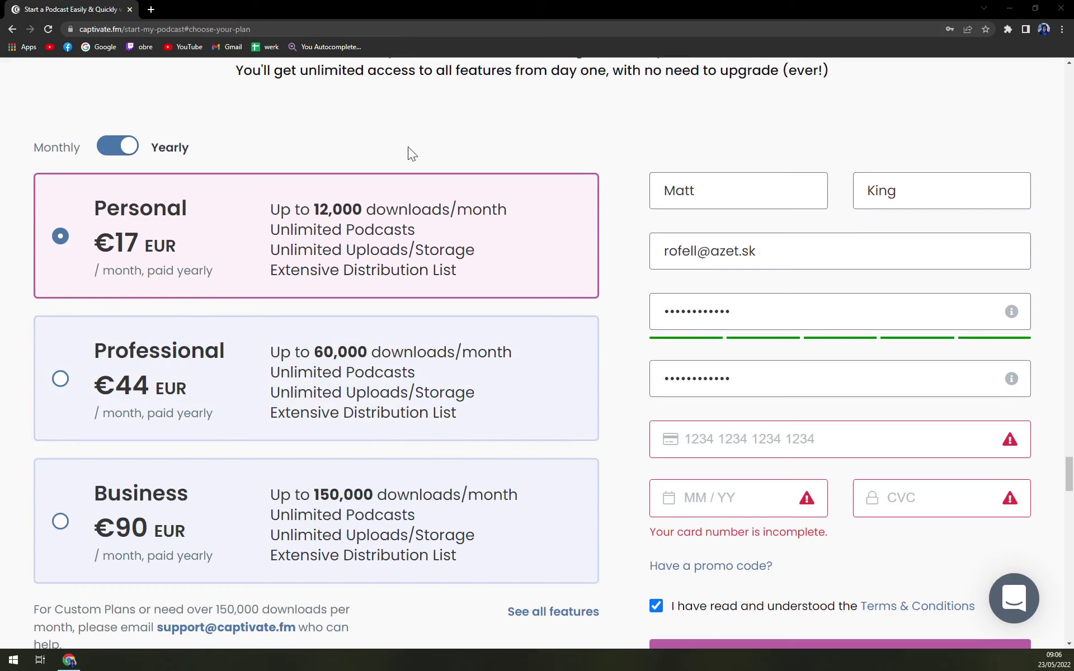
{"action": "scroll", "coordinate": [410, 159], "scroll_direction": "up", "scroll_amount": 5}
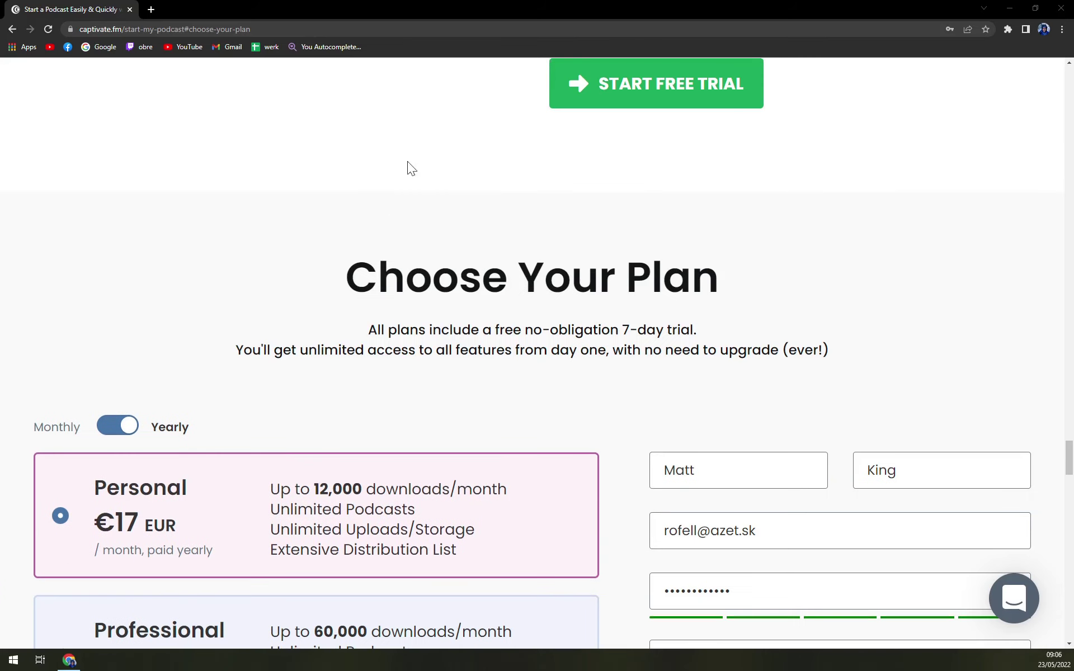
{"action": "scroll", "coordinate": [408, 168], "scroll_direction": "up", "scroll_amount": 5}
{"action": "scroll", "coordinate": [388, 279], "scroll_direction": "up", "scroll_amount": 5}
{"action": "scroll", "coordinate": [389, 310], "scroll_direction": "up", "scroll_amount": 5}
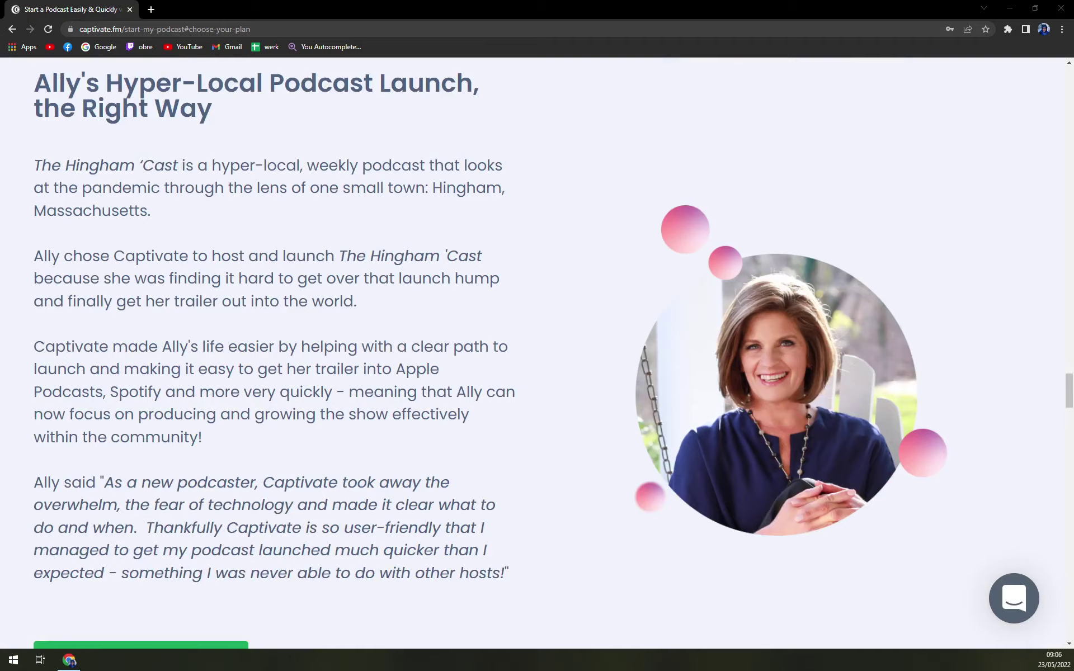
{"action": "scroll", "coordinate": [59, 426], "scroll_direction": "up", "scroll_amount": 5}
{"action": "scroll", "coordinate": [216, 418], "scroll_direction": "up", "scroll_amount": 5}
{"action": "scroll", "coordinate": [169, 415], "scroll_direction": "up", "scroll_amount": 5}
{"action": "scroll", "coordinate": [893, 379], "scroll_direction": "up", "scroll_amount": 5}
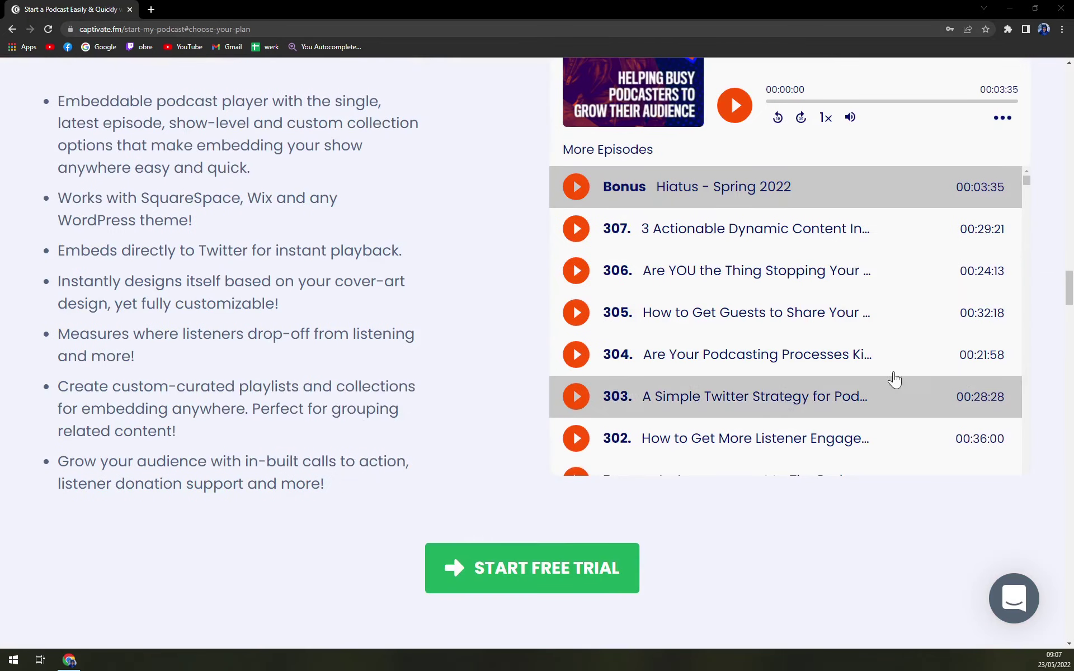
{"action": "scroll", "coordinate": [1069, 285], "scroll_direction": "up", "scroll_amount": 4}
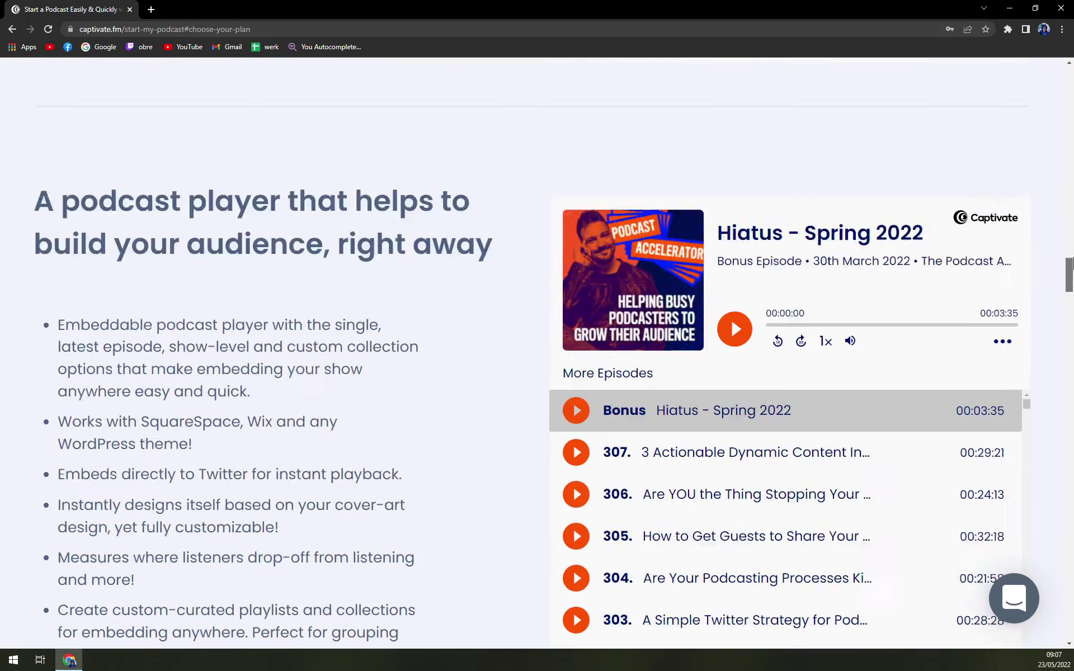
{"action": "left_click_drag", "start_coordinate": [1069, 274], "coordinate": [1069, 84]}
Return to the Captivate homepage and view the sample podcast's download and unique-listener stats
{"action": "left_click", "coordinate": [103, 114]}
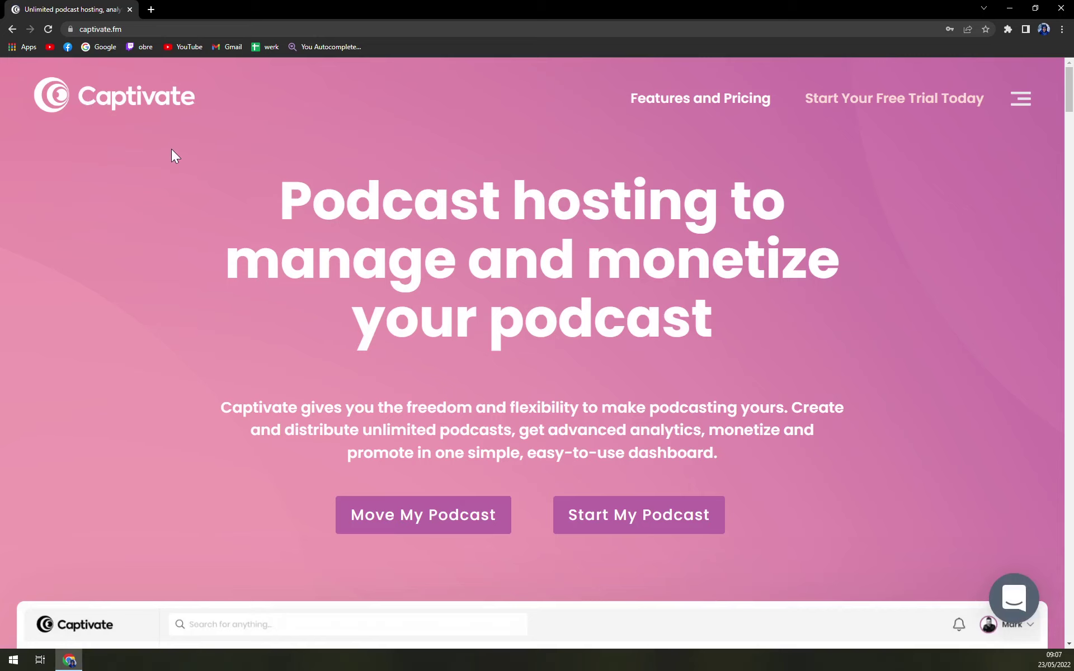
{"action": "scroll", "coordinate": [258, 390], "scroll_direction": "down", "scroll_amount": 5}
{"action": "scroll", "coordinate": [257, 392], "scroll_direction": "down", "scroll_amount": 3}
{"action": "scroll", "coordinate": [255, 387], "scroll_direction": "down", "scroll_amount": 3}
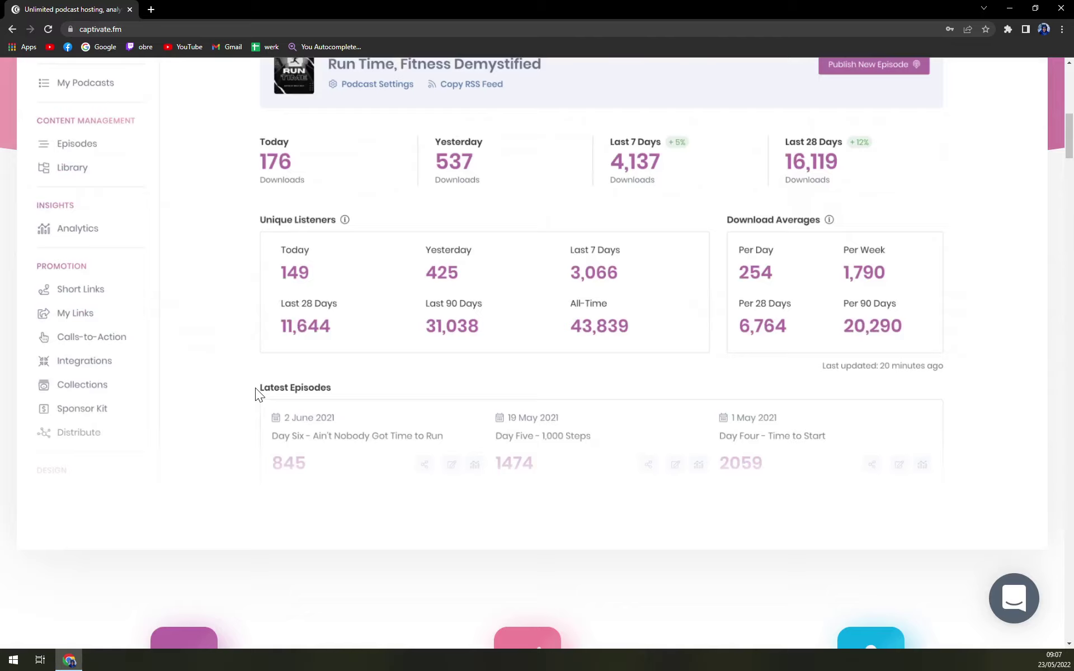
{"action": "scroll", "coordinate": [257, 387], "scroll_direction": "up", "scroll_amount": 1}
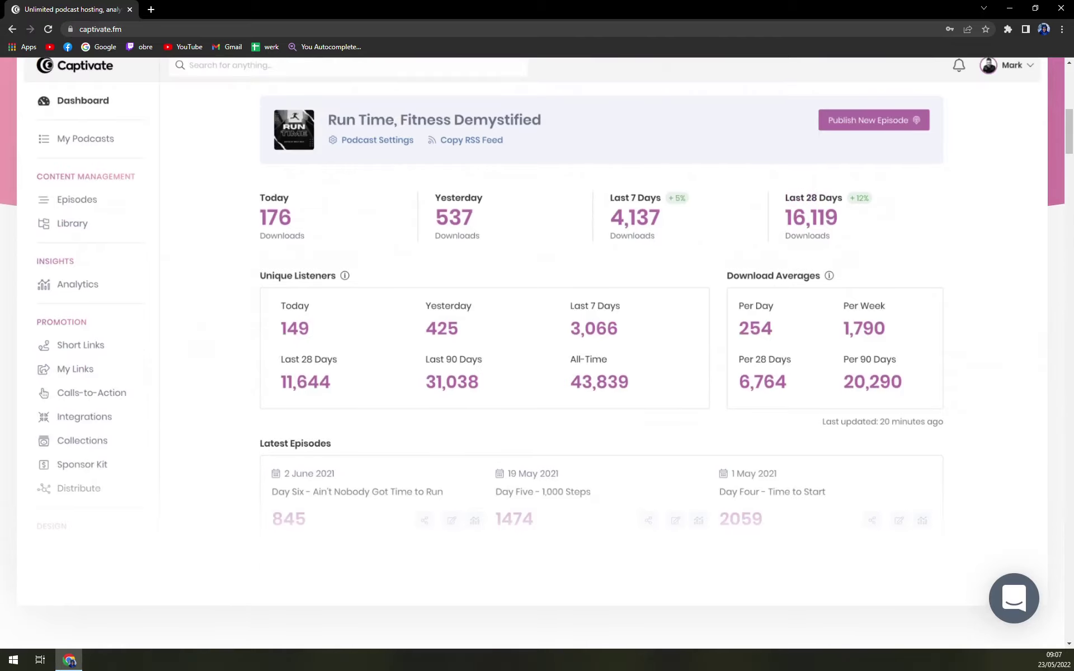